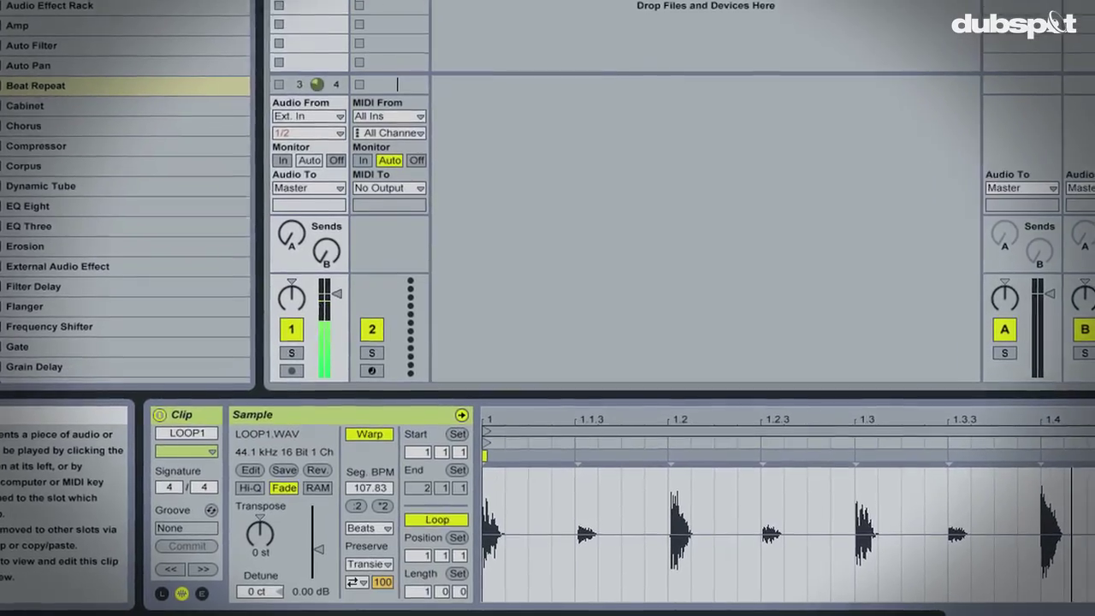
Step: Launch the LOOP1 clip on track 1 so it loops at 108 BPM
{"action": "double_click", "coordinate": [35, 86]}
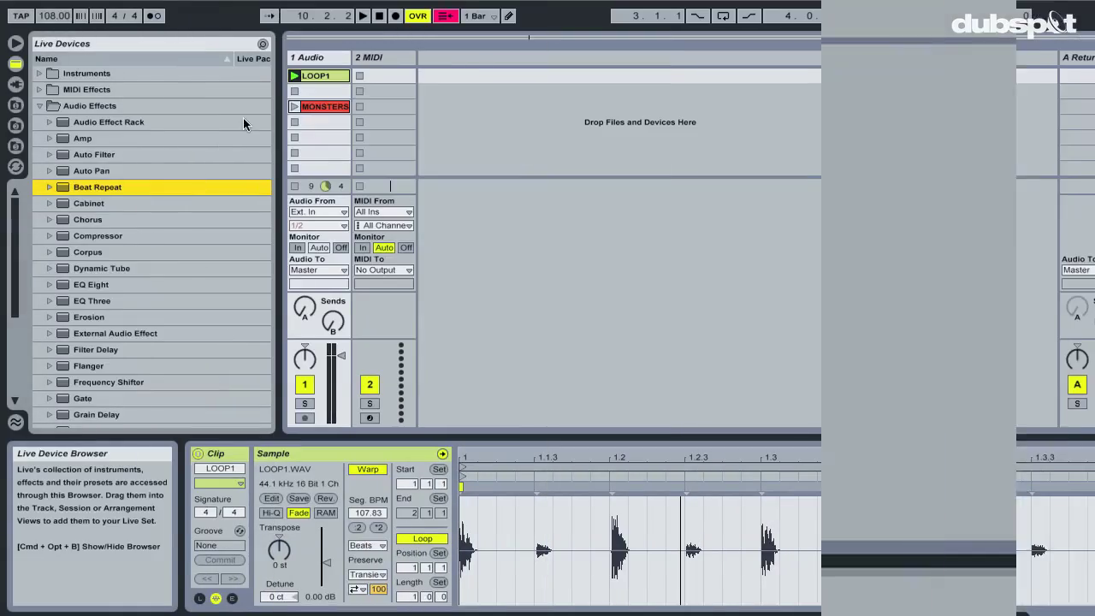
{"action": "left_click", "coordinate": [293, 77]}
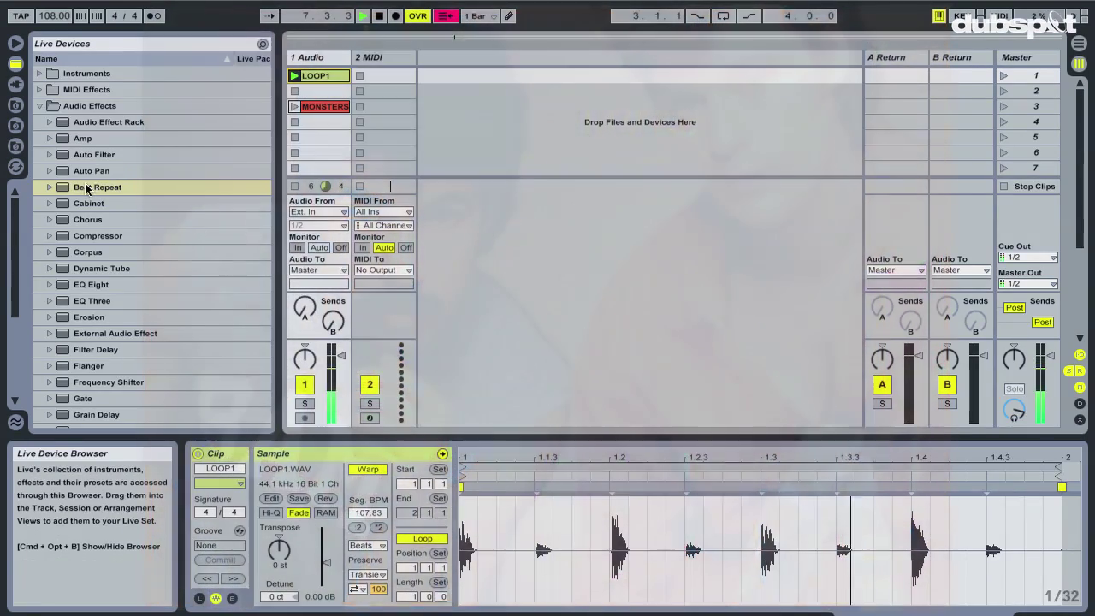
Step: Drop Beat Repeat onto the 1 Audio track at defaults: Interval 1 Bar, Grid 1/16, Gate 7/16
{"action": "left_click_drag", "start_coordinate": [86, 188], "coordinate": [326, 56]}
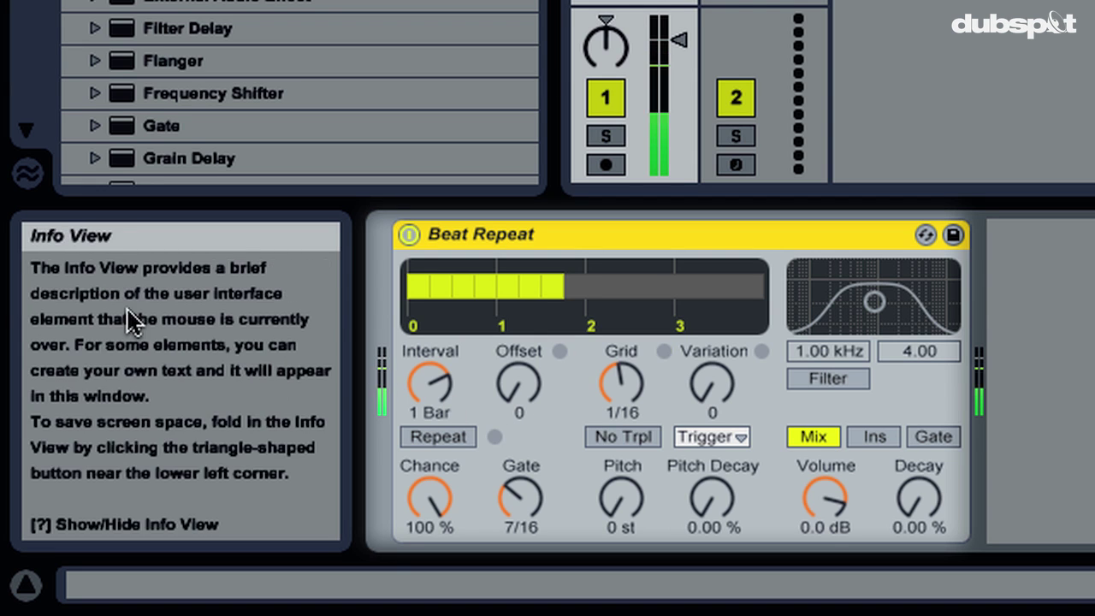
Step: Toggle the Info View off and on, then raise Beat Repeat's Variation from 0 to 10
{"action": "left_click", "coordinate": [24, 589]}
{"action": "left_click", "coordinate": [24, 589]}
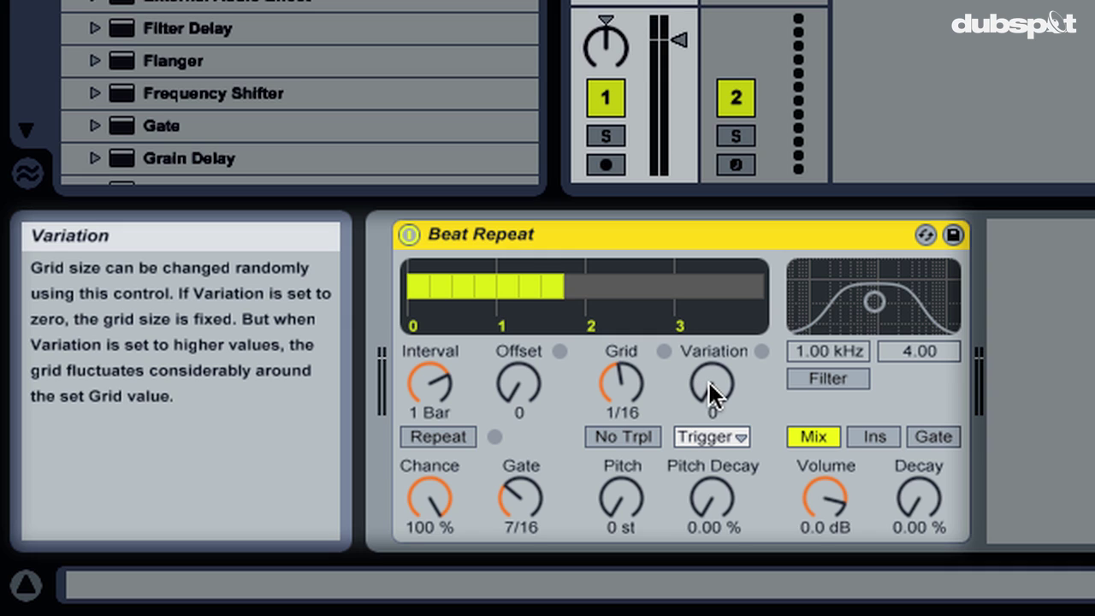
{"action": "left_click_drag", "start_coordinate": [707, 380], "coordinate": [707, 380]}
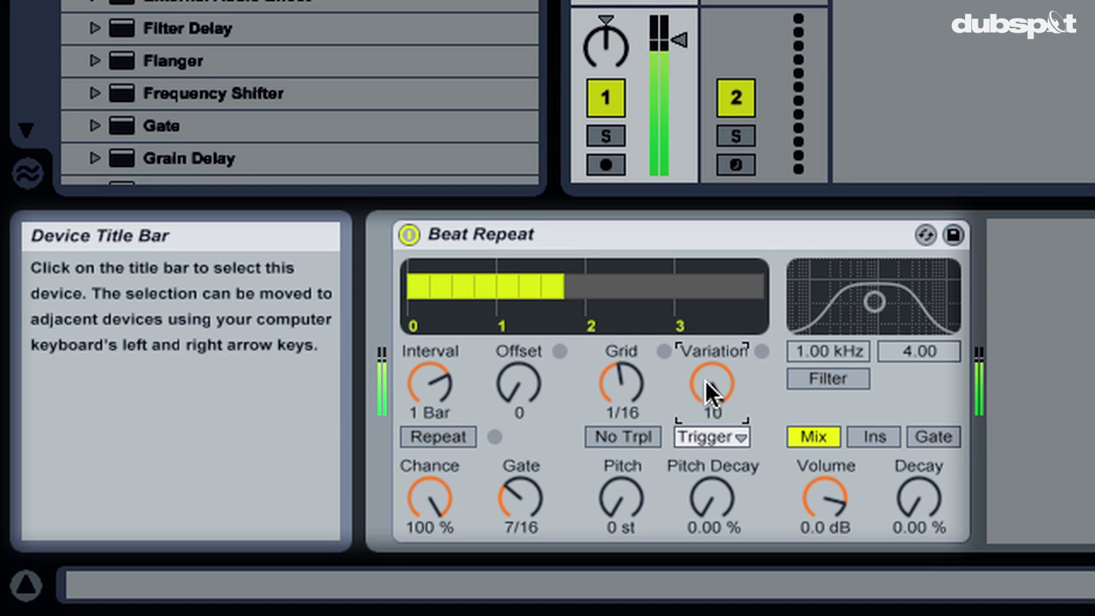
{"action": "mouse_move", "coordinate": [693, 402]}
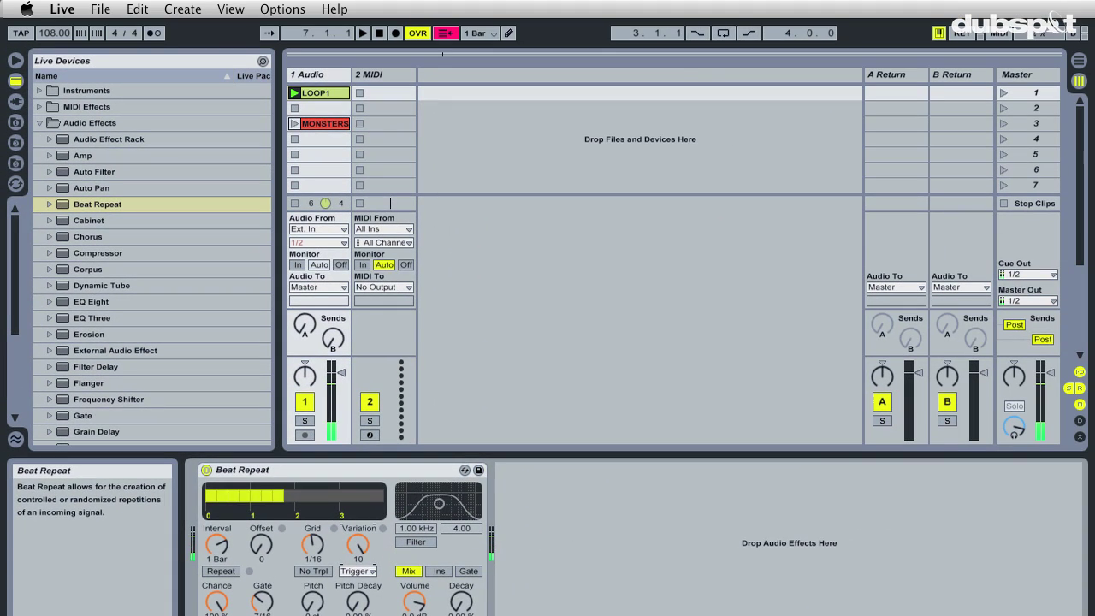
Step: Insert an audio track with input from Resampling, solo track 1 and arm track 2
{"action": "left_click", "coordinate": [183, 8]}
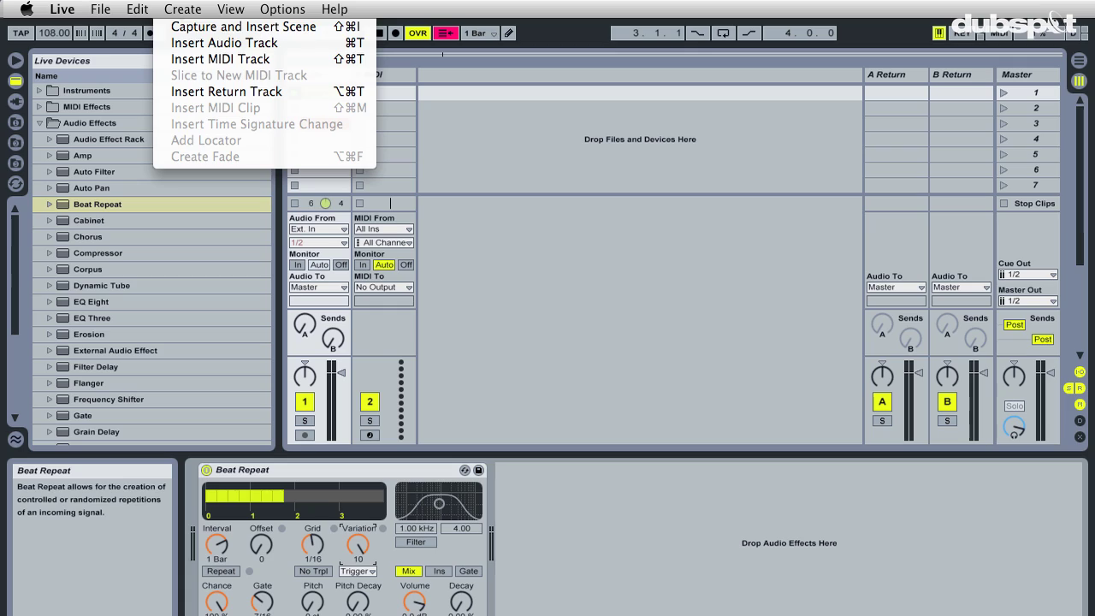
{"action": "left_click", "coordinate": [192, 42]}
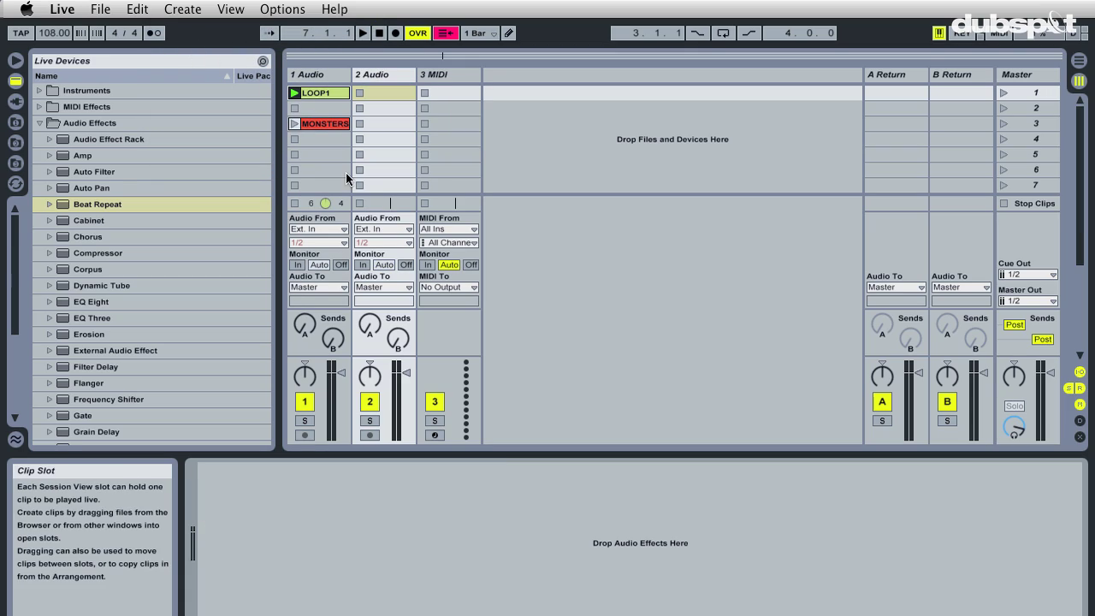
{"action": "left_click", "coordinate": [383, 227]}
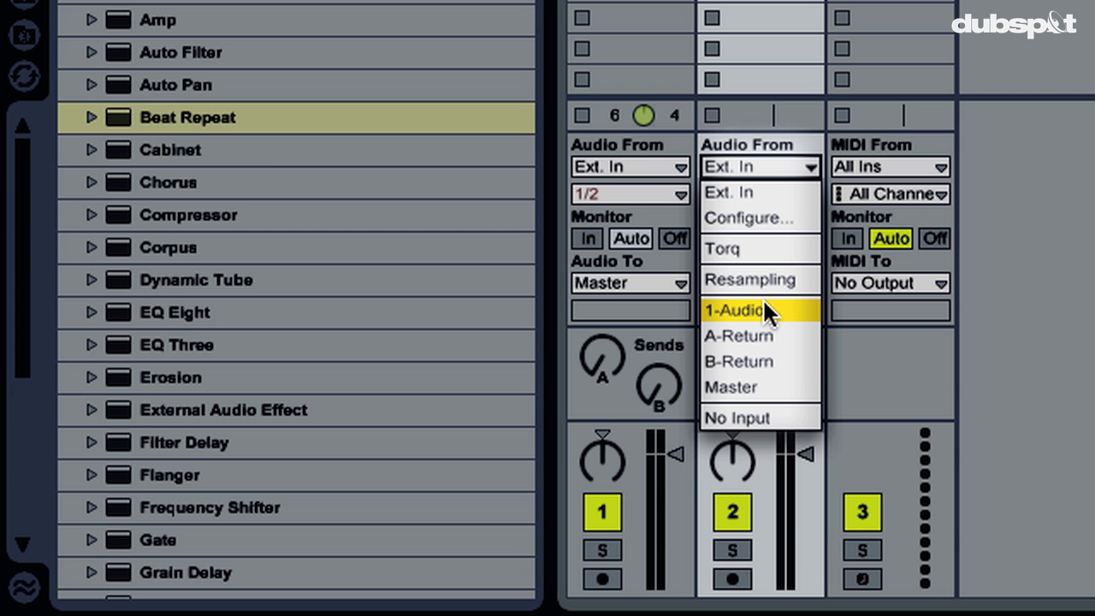
{"action": "left_click", "coordinate": [762, 280]}
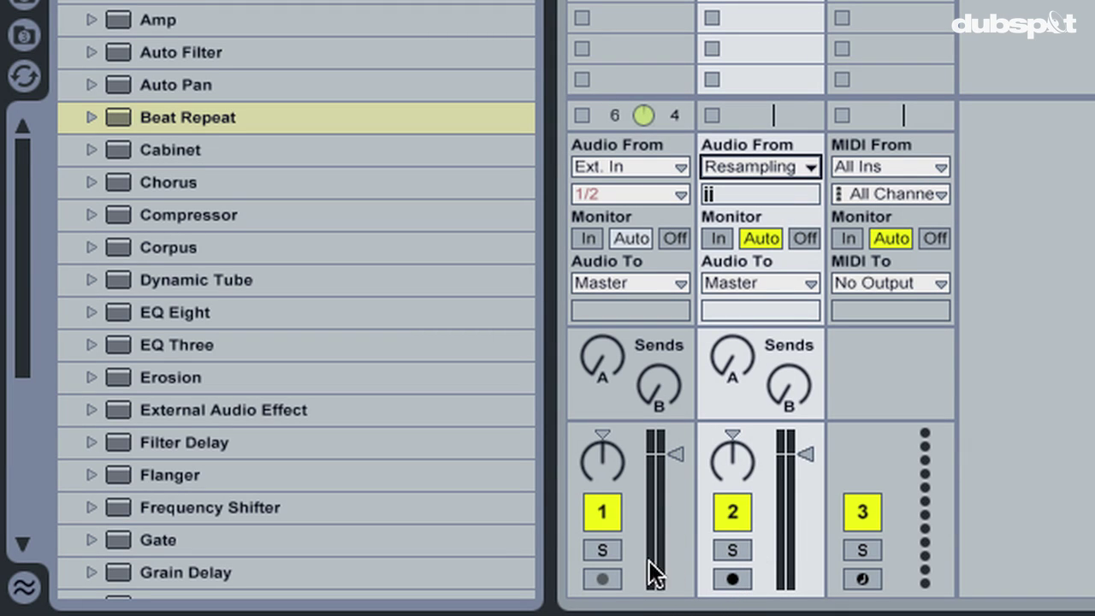
{"action": "left_click", "coordinate": [603, 551]}
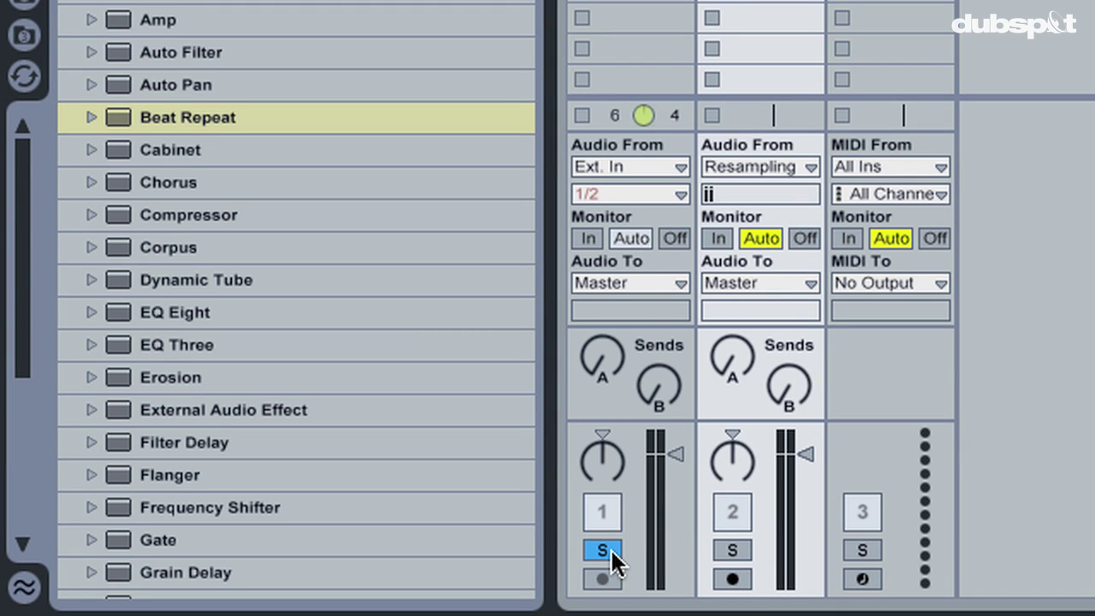
{"action": "left_click", "coordinate": [733, 580]}
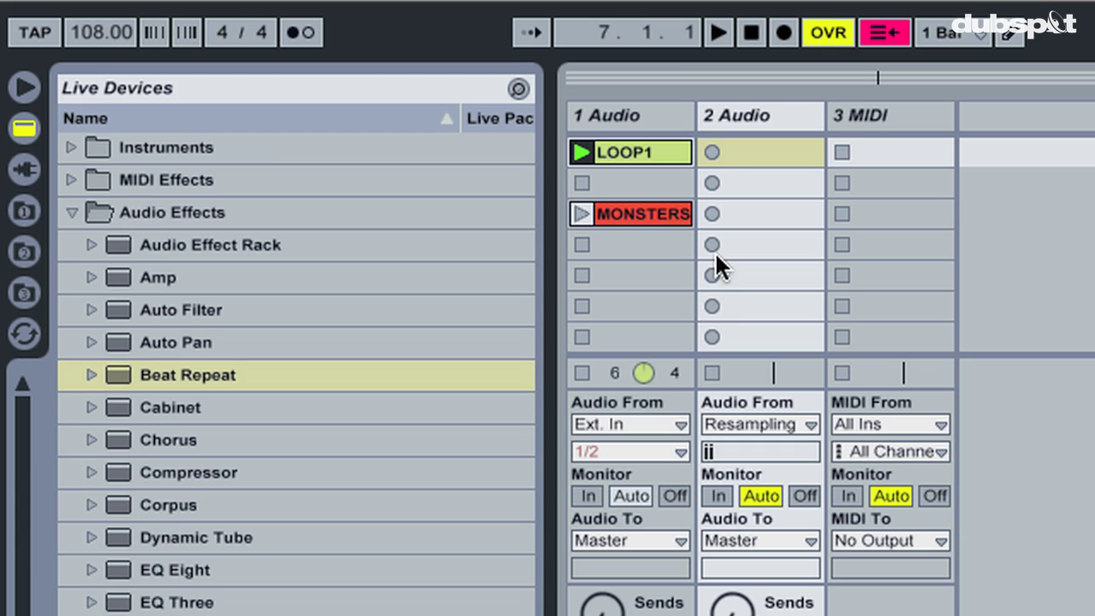
Step: Record into track 2's first clip slot and show the new clip's waveform in Clip View
{"action": "left_click", "coordinate": [714, 151]}
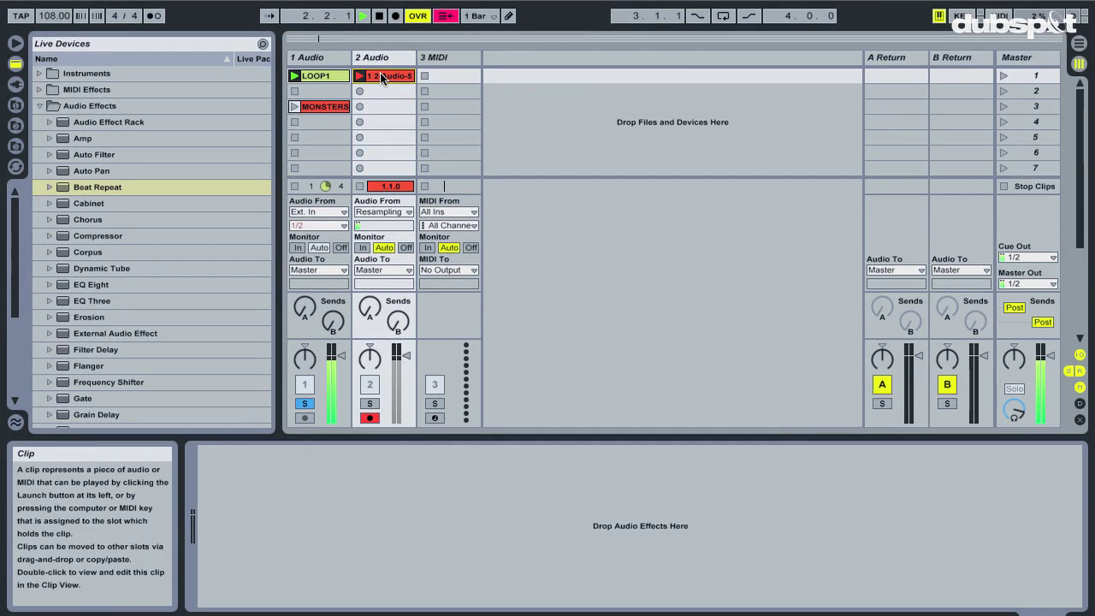
{"action": "left_click", "coordinate": [558, 114]}
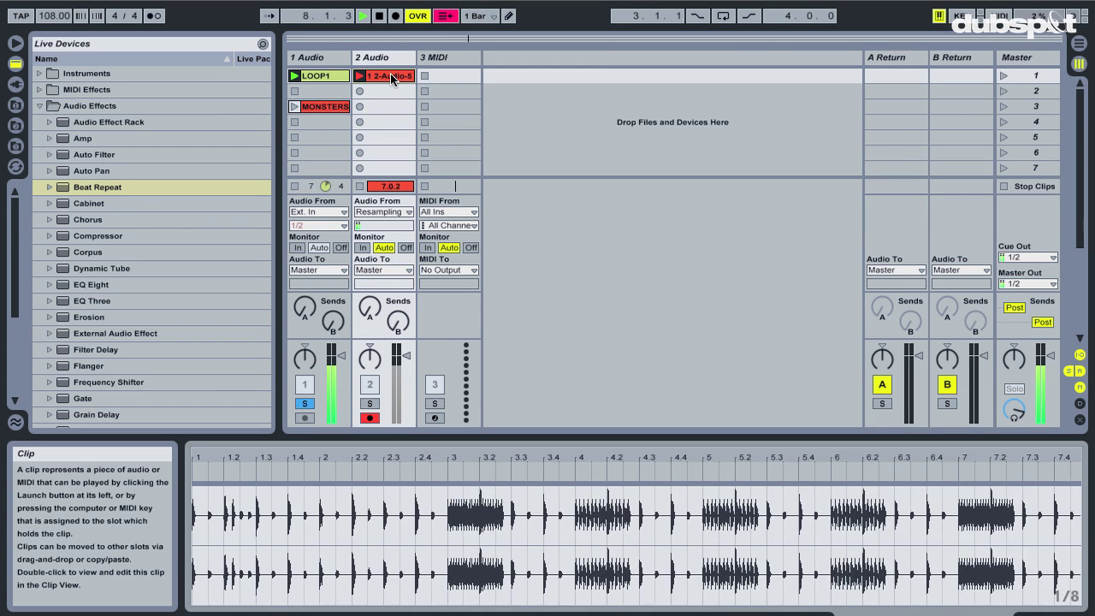
Step: Show track 1's Beat Repeat and set it to Insert mode with about 30% Decay
{"action": "left_click", "coordinate": [318, 59]}
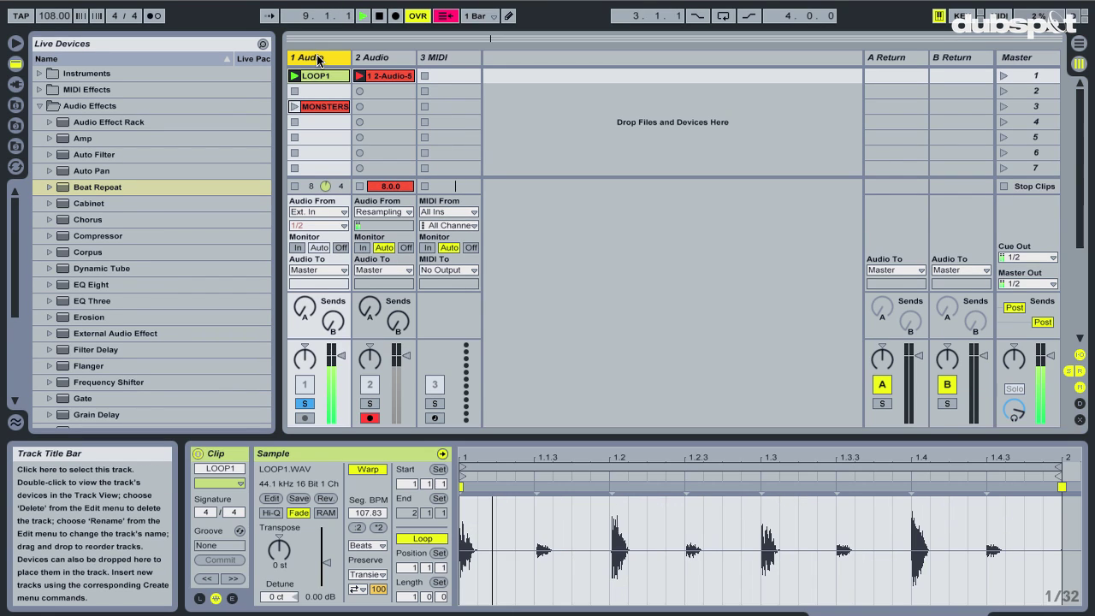
{"action": "double_click", "coordinate": [315, 60]}
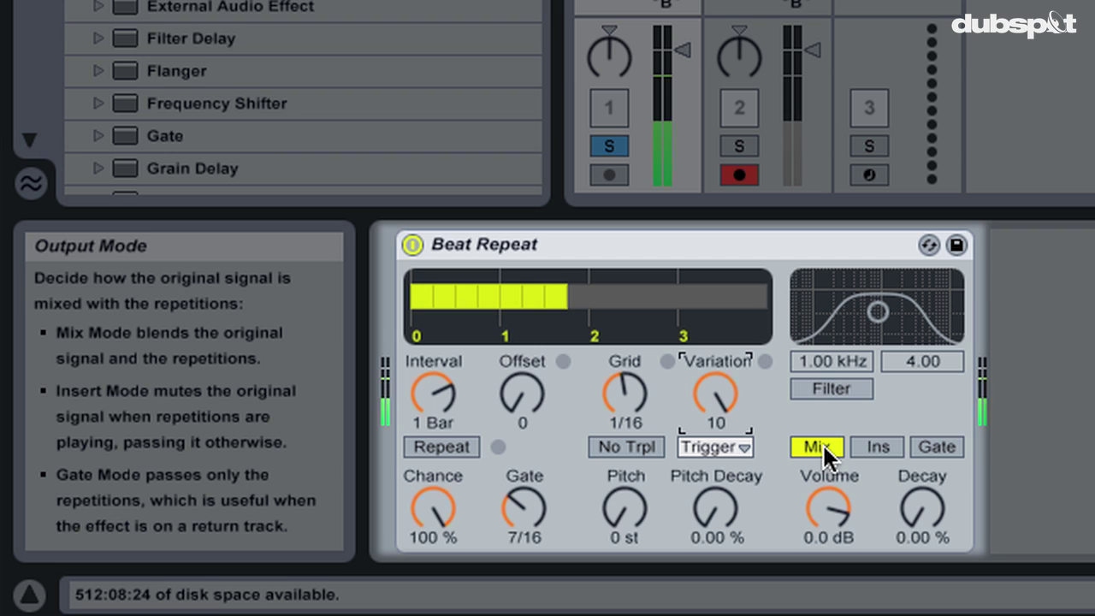
{"action": "left_click", "coordinate": [875, 445]}
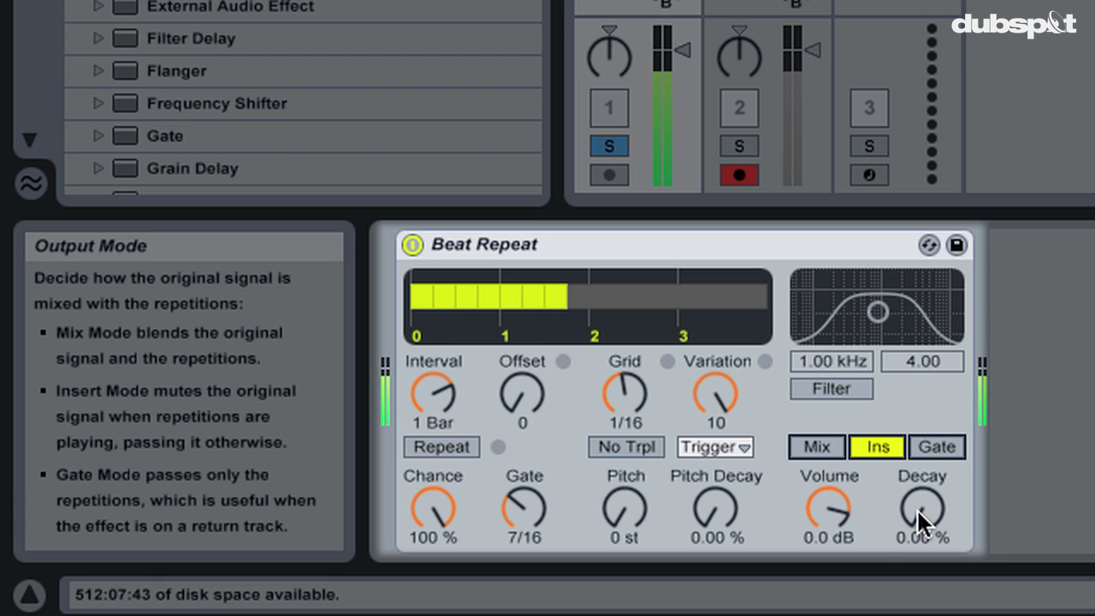
{"action": "left_click_drag", "start_coordinate": [916, 508], "coordinate": [919, 501]}
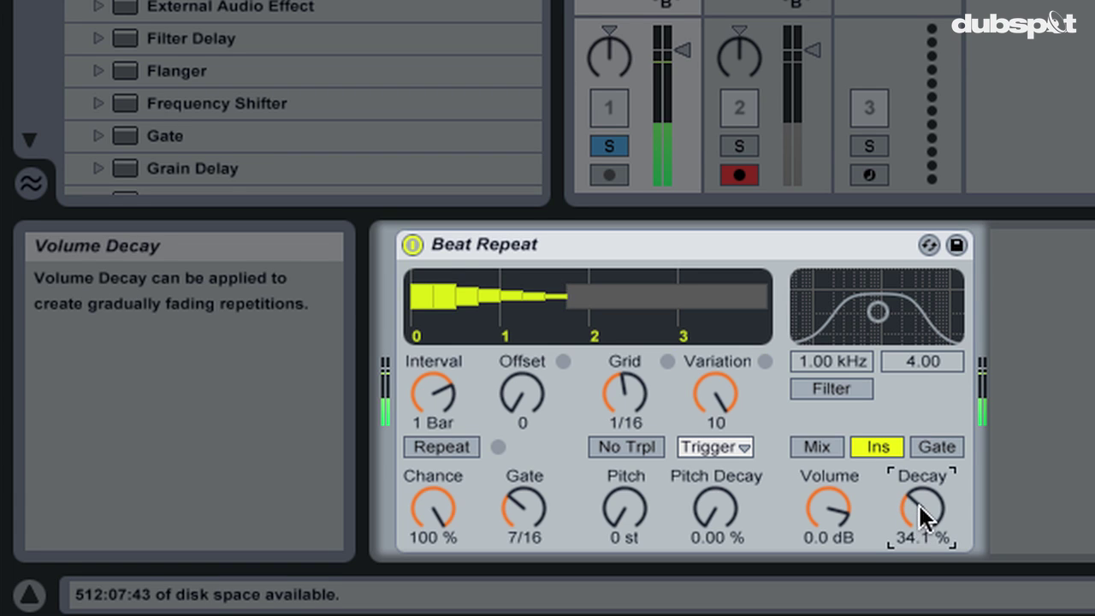
{"action": "scroll", "coordinate": [918, 510], "scroll_direction": "up", "scroll_amount": 3}
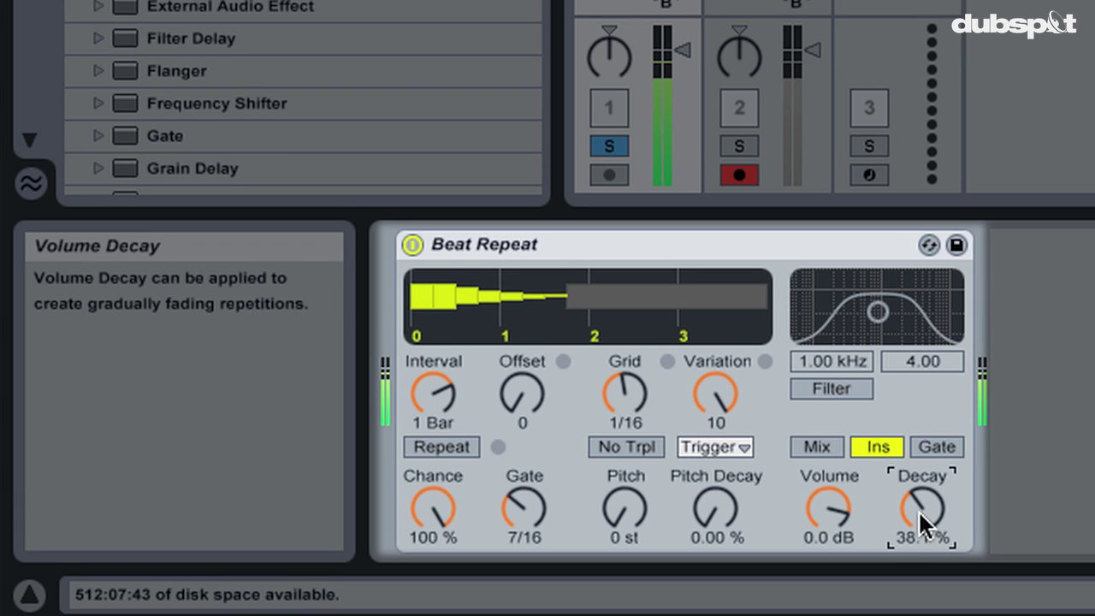
{"action": "scroll", "coordinate": [918, 510], "scroll_direction": "down", "scroll_amount": 3}
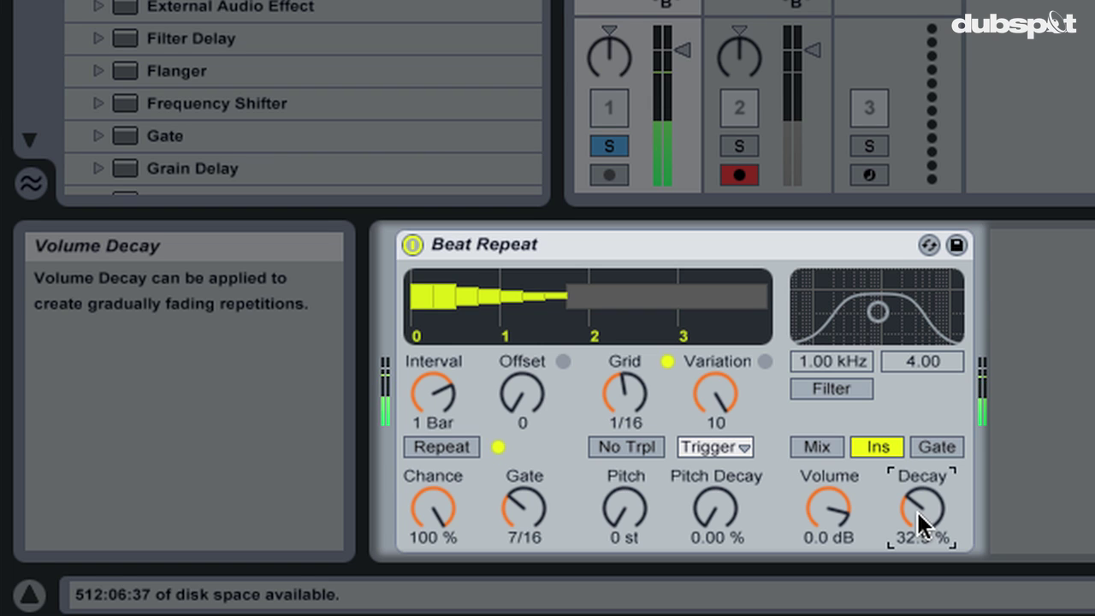
Step: Switch Beat Repeat's No Triplets on, then off again to allow triplet grids
{"action": "left_click", "coordinate": [643, 446]}
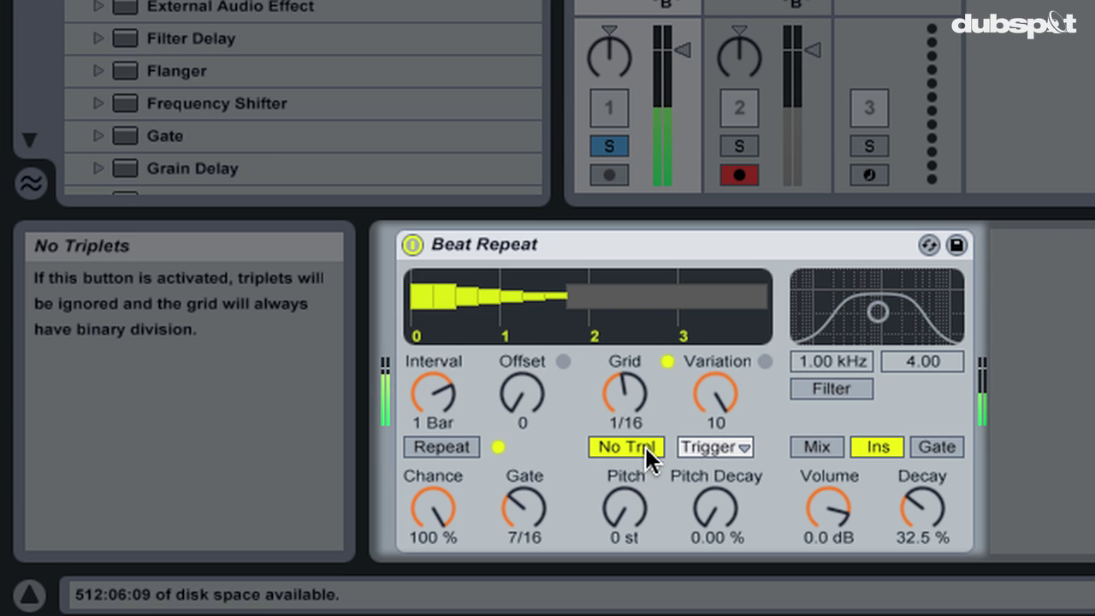
{"action": "mouse_move", "coordinate": [641, 402]}
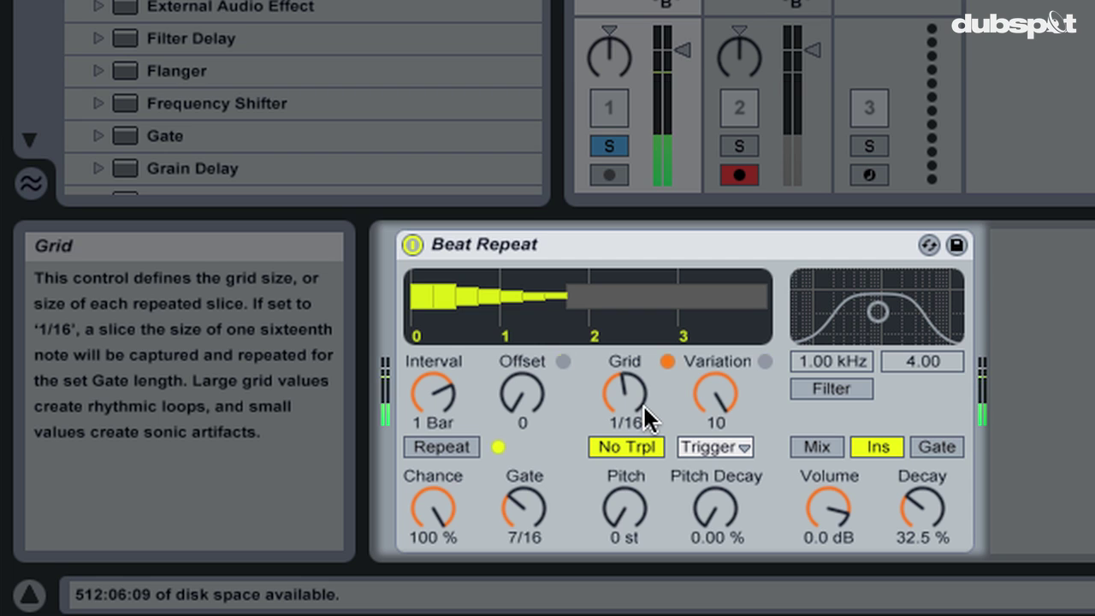
{"action": "mouse_move", "coordinate": [644, 444]}
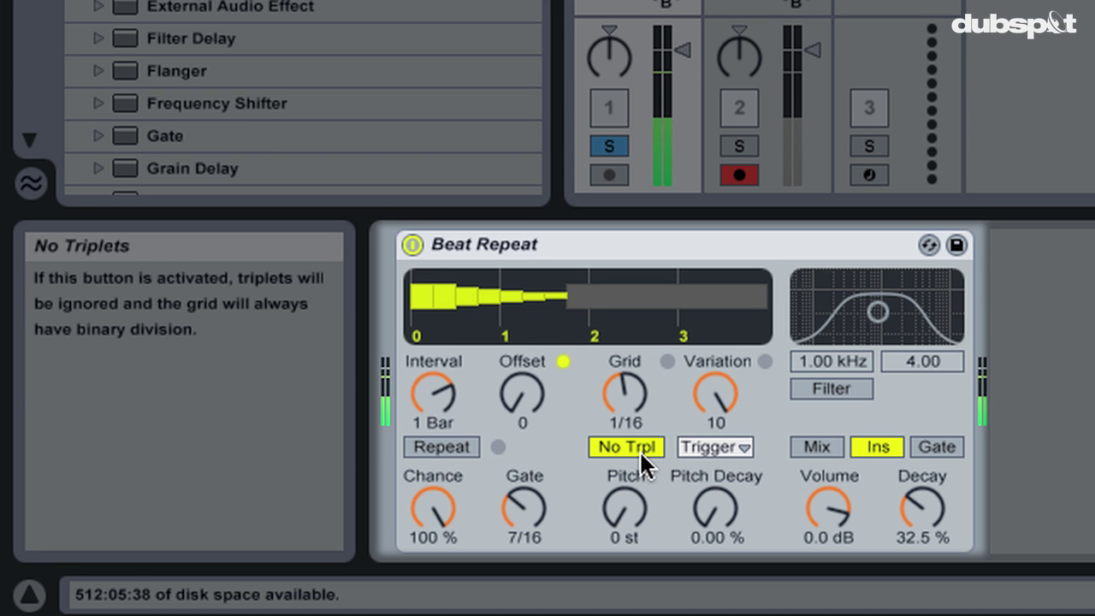
{"action": "left_click", "coordinate": [638, 447]}
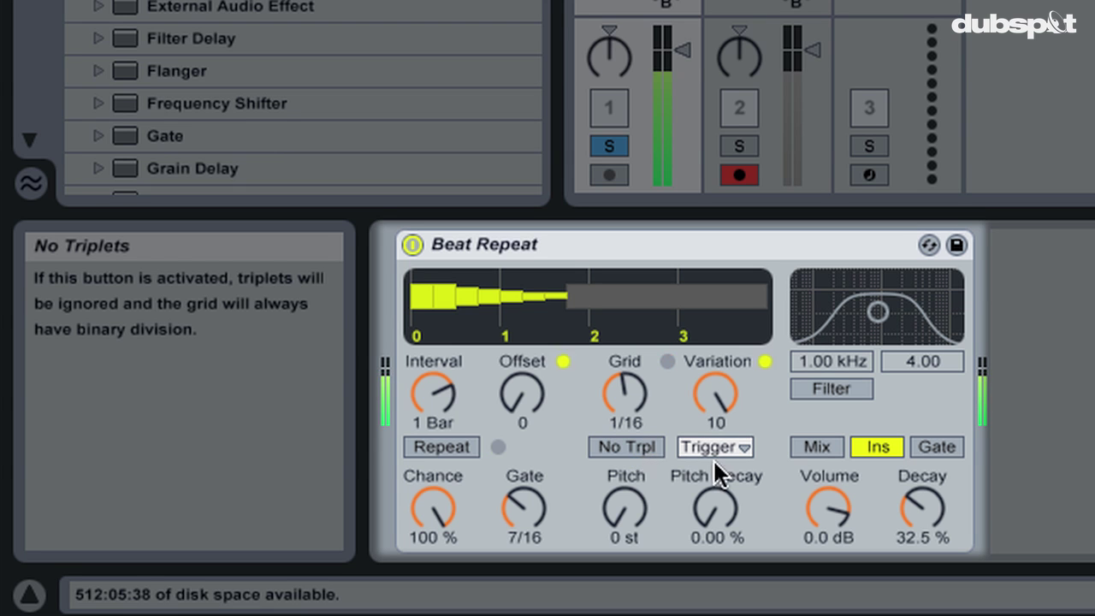
{"action": "mouse_move", "coordinate": [856, 495]}
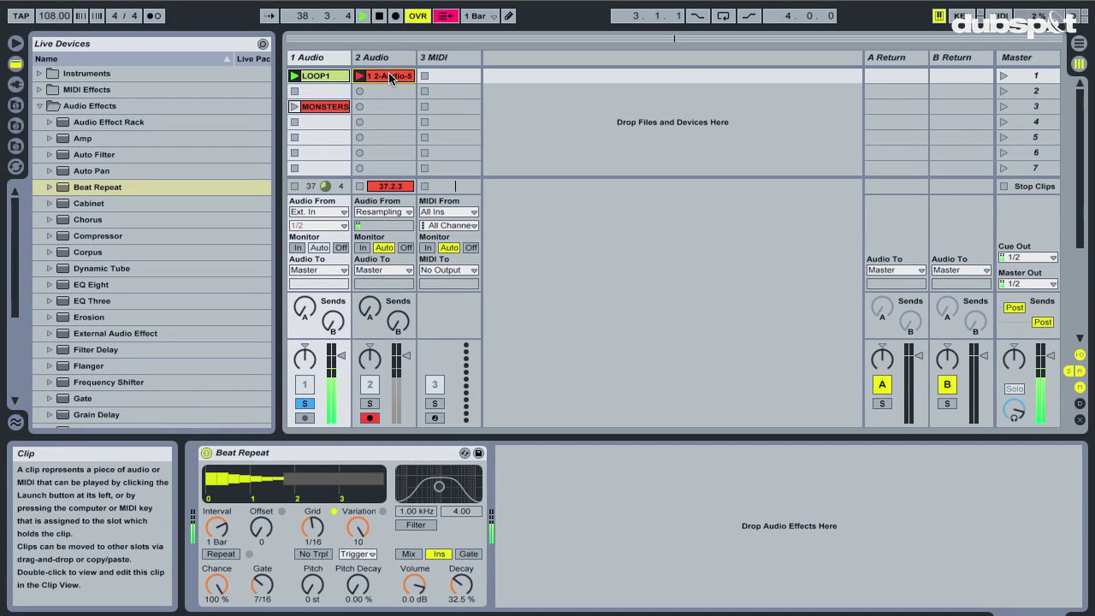
Step: Show the recording 2-Audio-5 clip's waveform while recording continues past 49 bars
{"action": "left_click", "coordinate": [389, 75]}
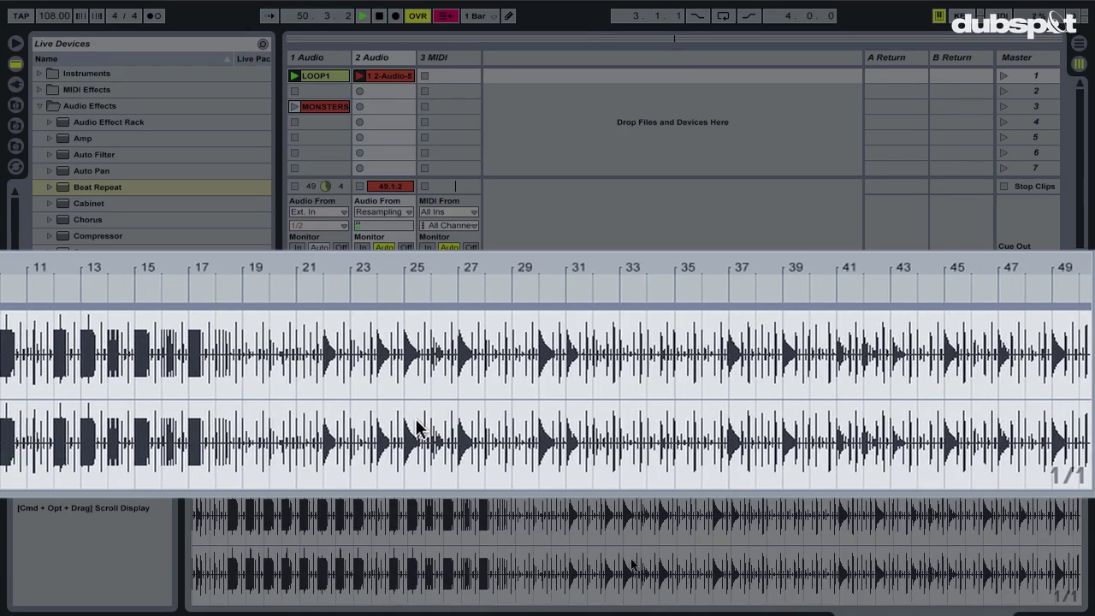
Step: Stop recording and paste the 2-Audio-5 clip at bar 1 of track 2 in the arrangement
{"action": "key", "text": "space"}
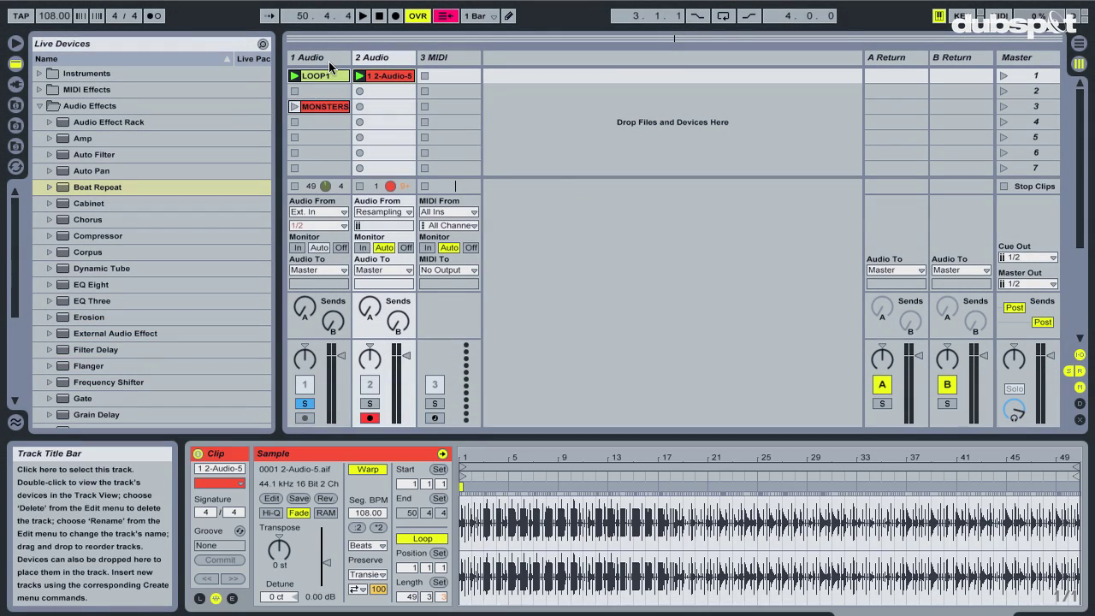
{"action": "left_click", "coordinate": [328, 76]}
{"action": "key", "text": "Tab"}
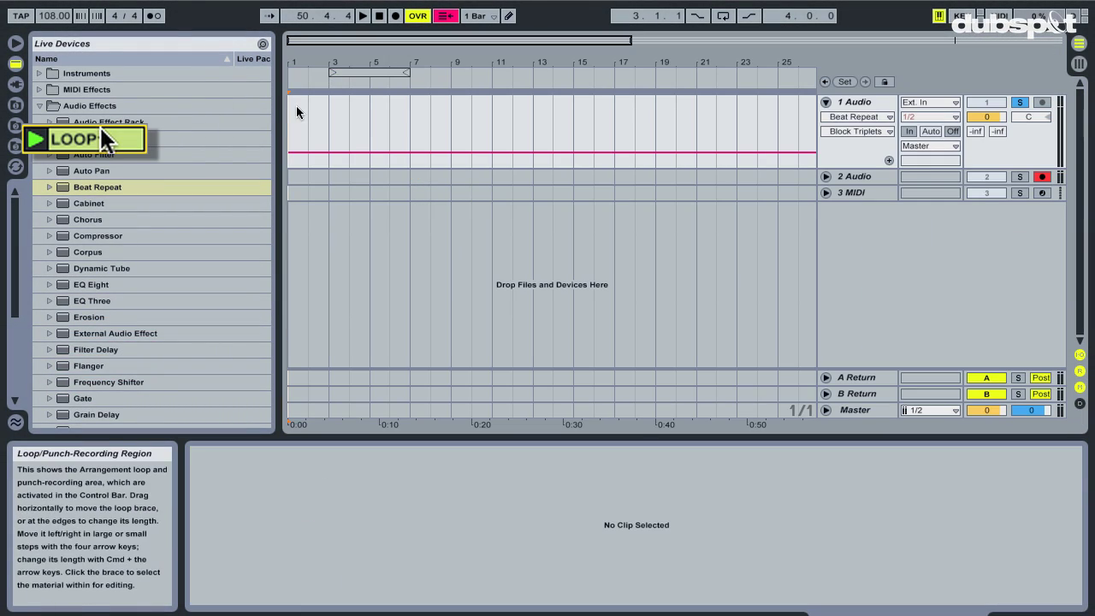
{"action": "left_click", "coordinate": [310, 112]}
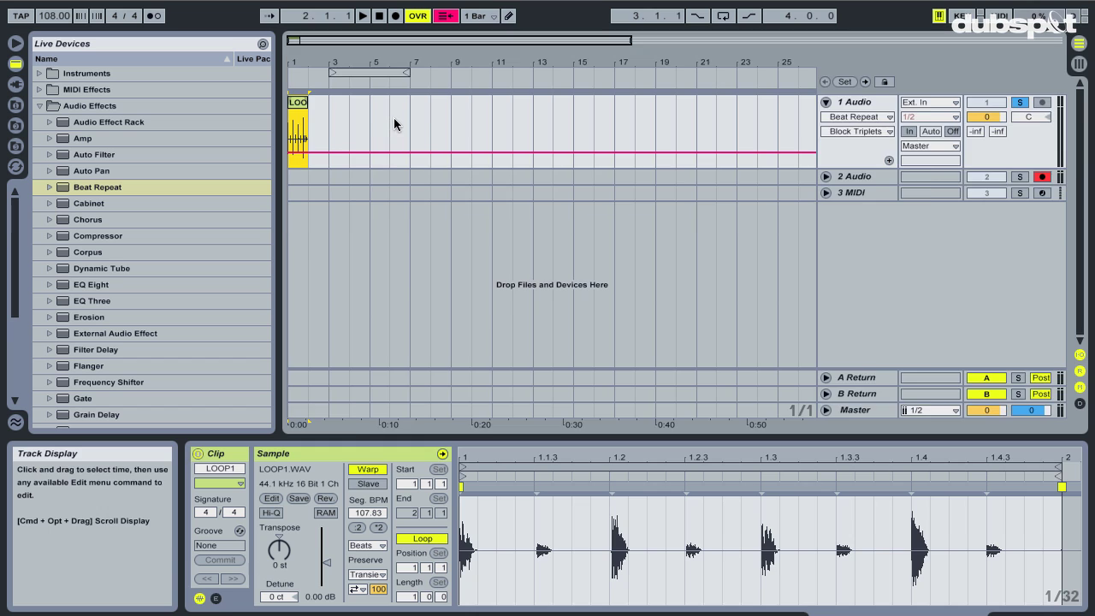
{"action": "key", "text": "Tab"}
{"action": "left_click", "coordinate": [379, 77]}
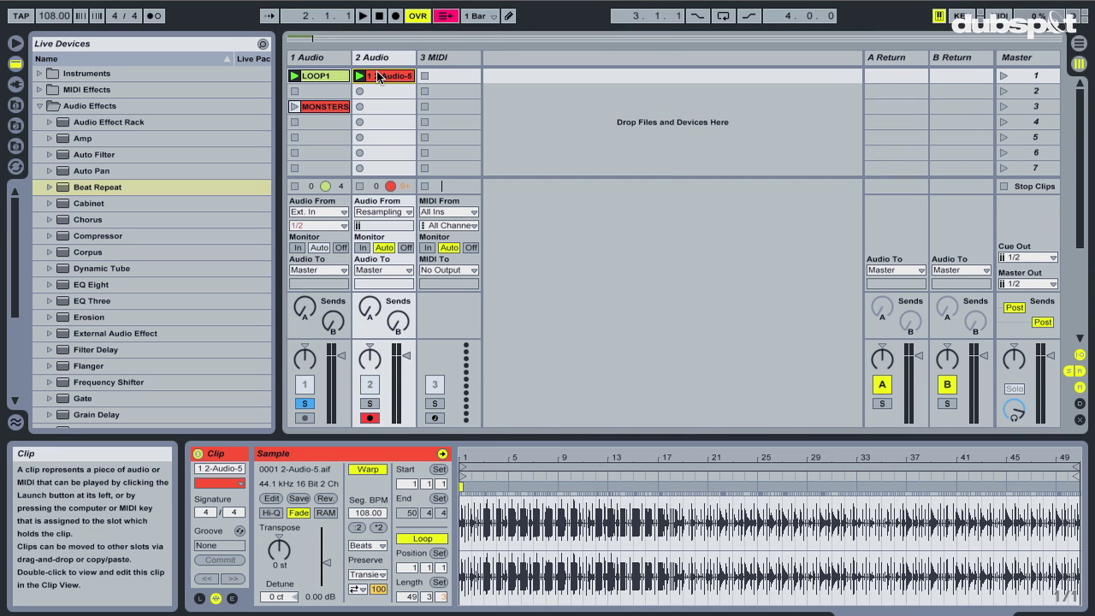
{"action": "key", "text": "Tab"}
{"action": "left_click", "coordinate": [290, 171]}
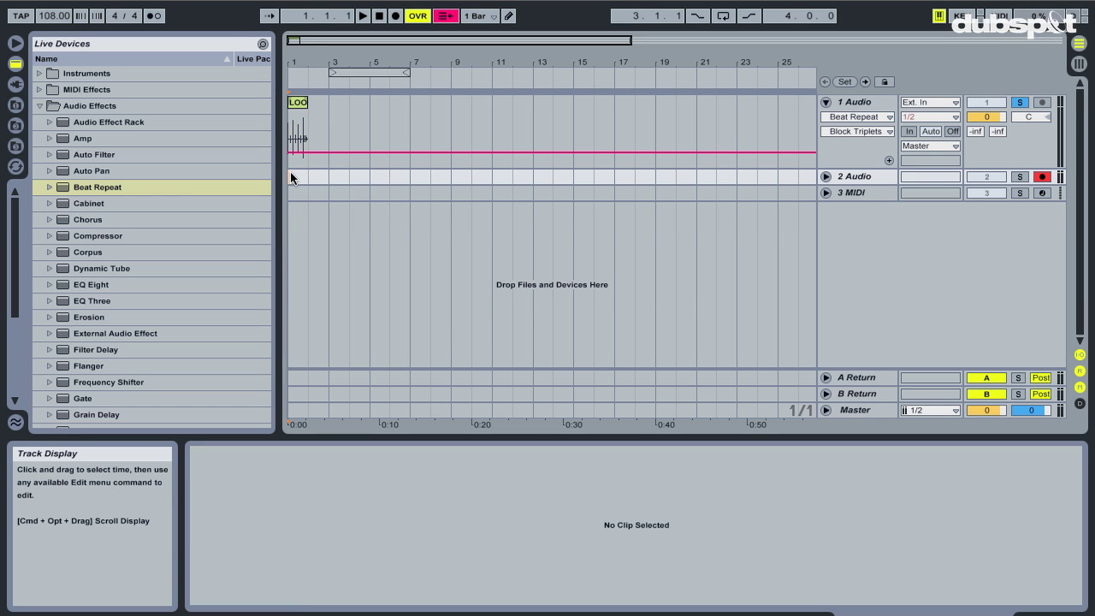
{"action": "key", "text": "super+v"}
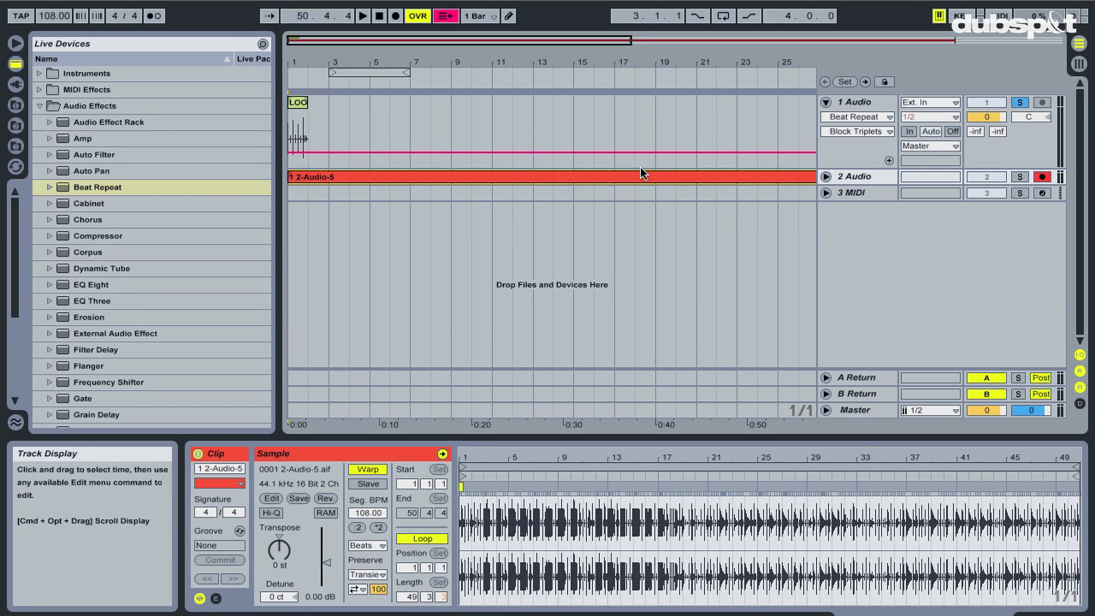
Step: Unfold track 2, play from around bar 17, then launch 2-Audio-5 in Session View
{"action": "left_click", "coordinate": [826, 176]}
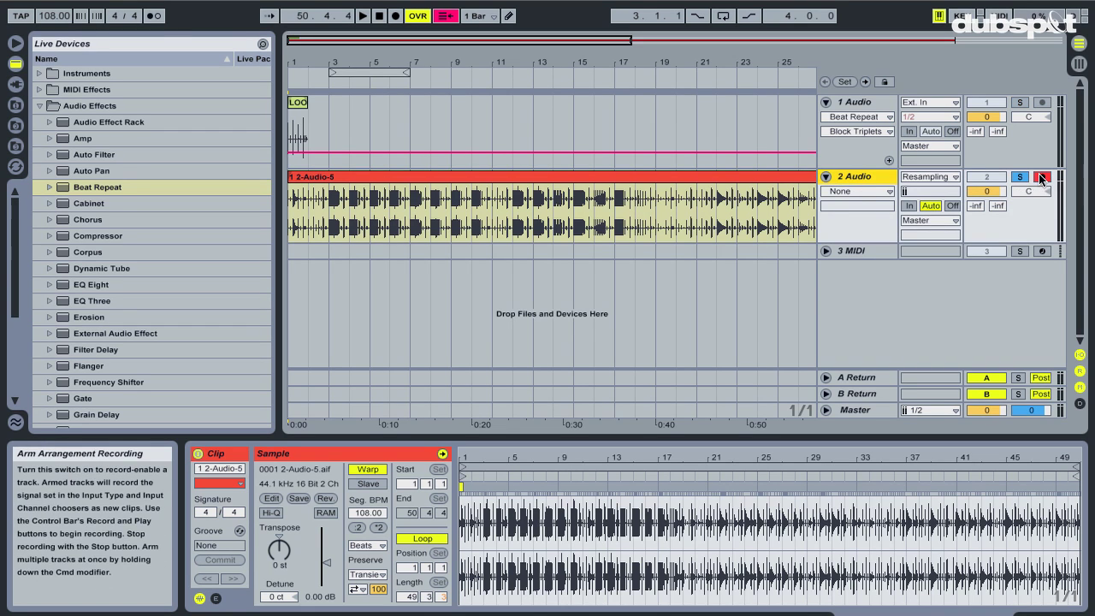
{"action": "left_click", "coordinate": [635, 221]}
{"action": "key", "text": "space"}
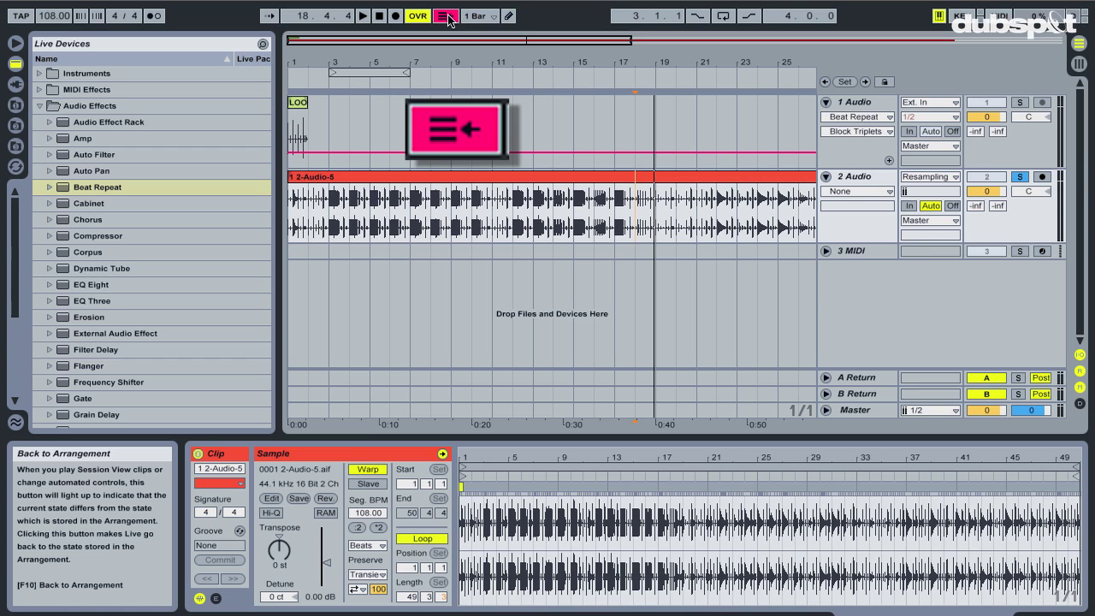
{"action": "left_click", "coordinate": [449, 15]}
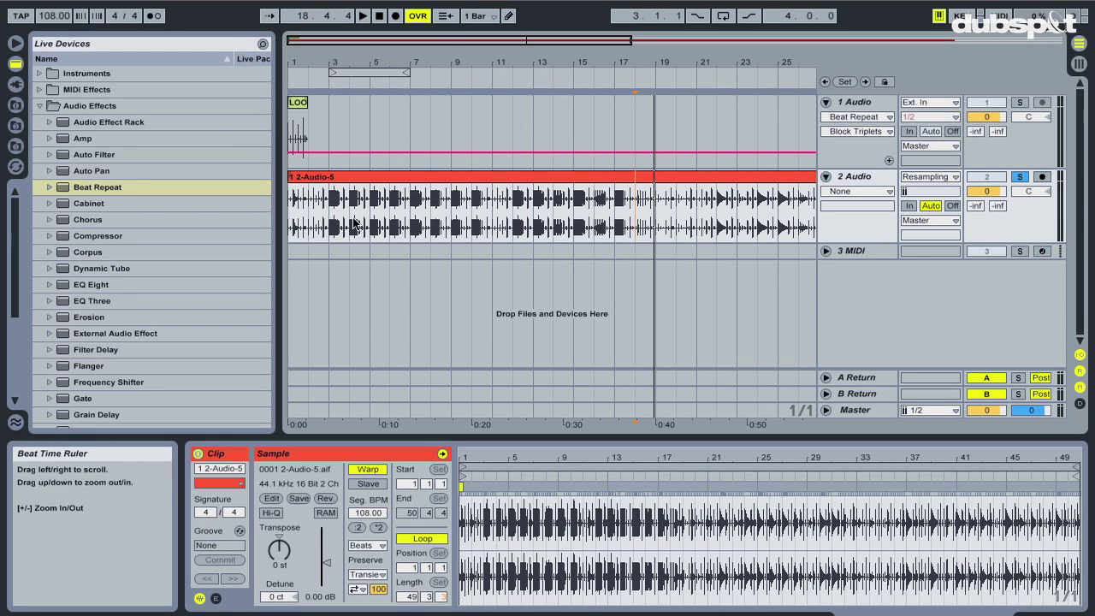
{"action": "key", "text": "Tab"}
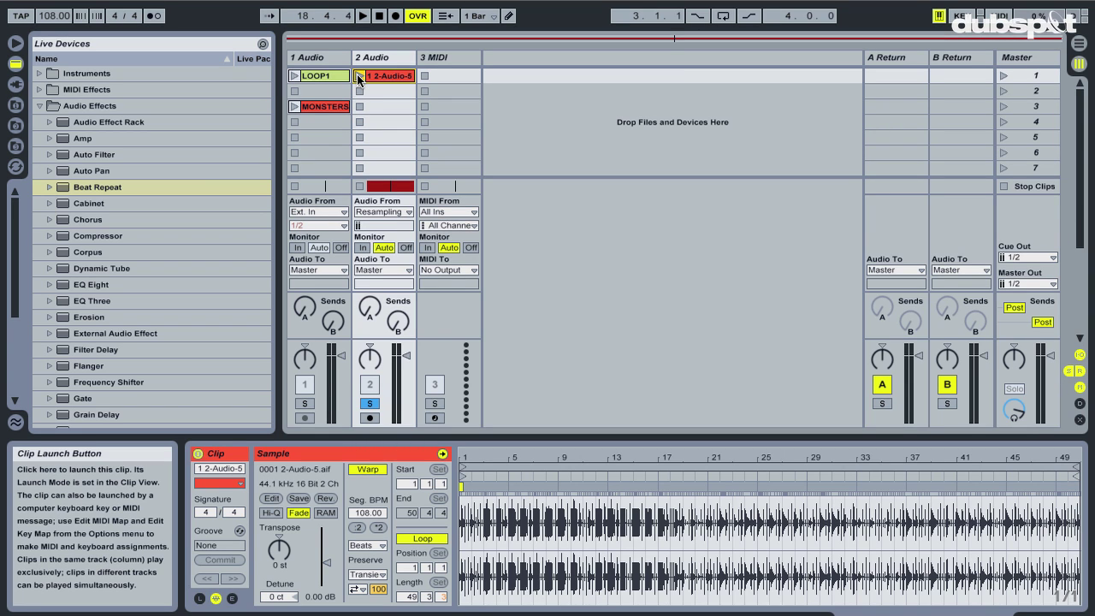
{"action": "left_click", "coordinate": [358, 76]}
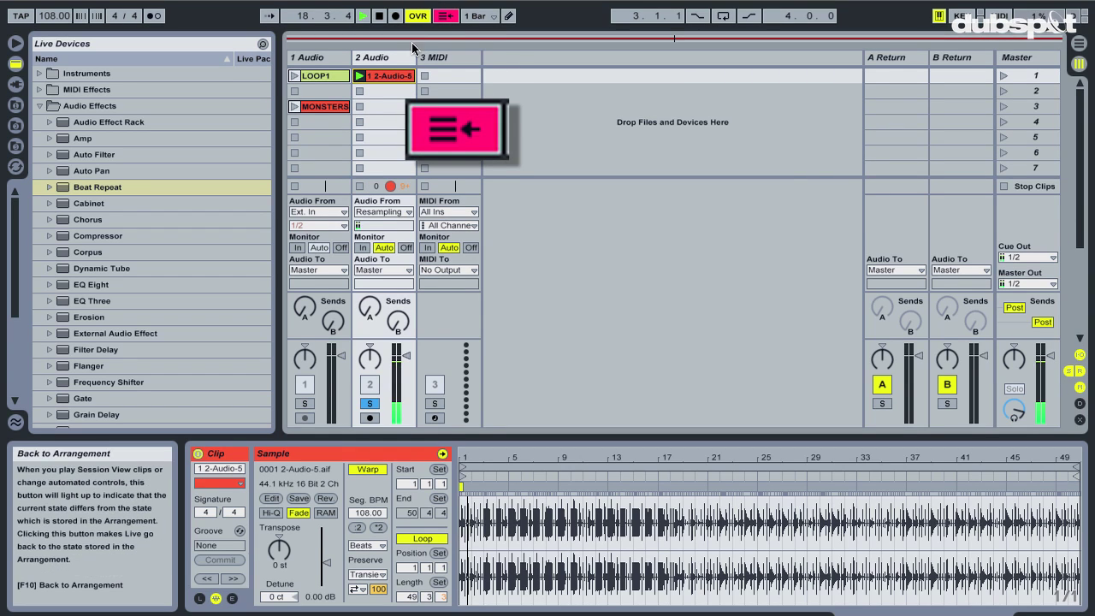
Step: Back in the arrangement, audition from bar 19, then from near bar 26, zooming in there
{"action": "left_click", "coordinate": [446, 15]}
{"action": "key", "text": "Tab"}
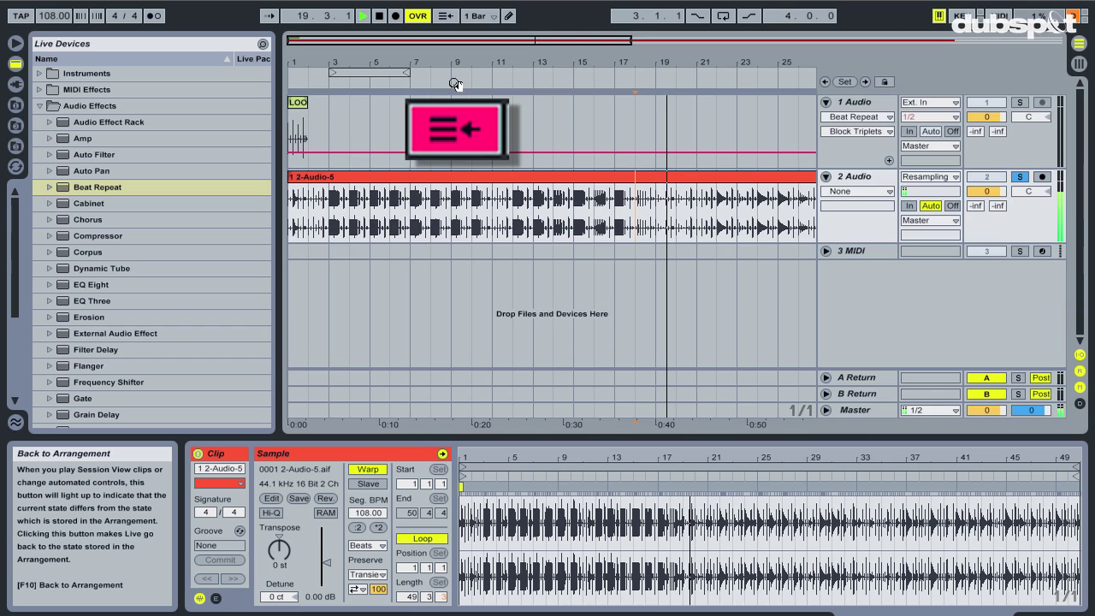
{"action": "scroll", "coordinate": [599, 60], "scroll_direction": "right", "scroll_amount": 5}
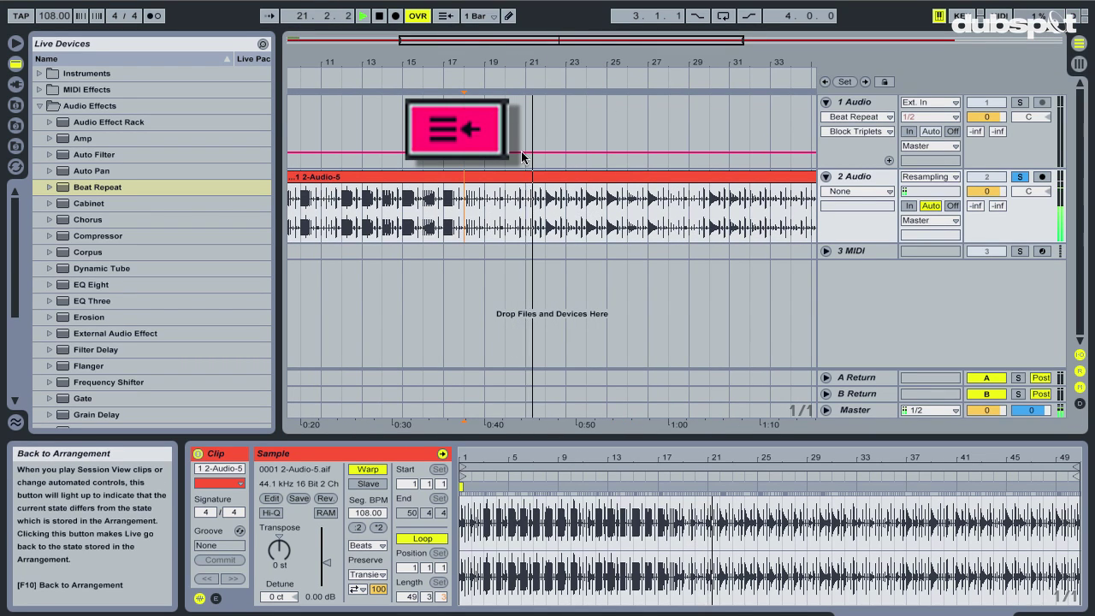
{"action": "left_click", "coordinate": [496, 229]}
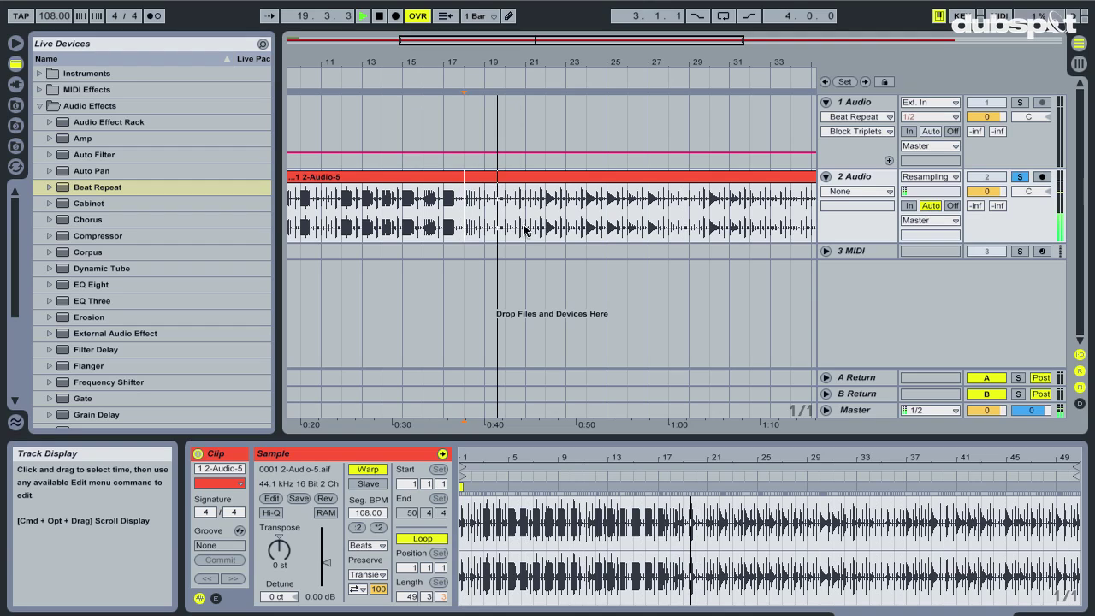
{"action": "scroll", "coordinate": [607, 223], "scroll_direction": "right", "scroll_amount": 2}
{"action": "left_click", "coordinate": [593, 225]}
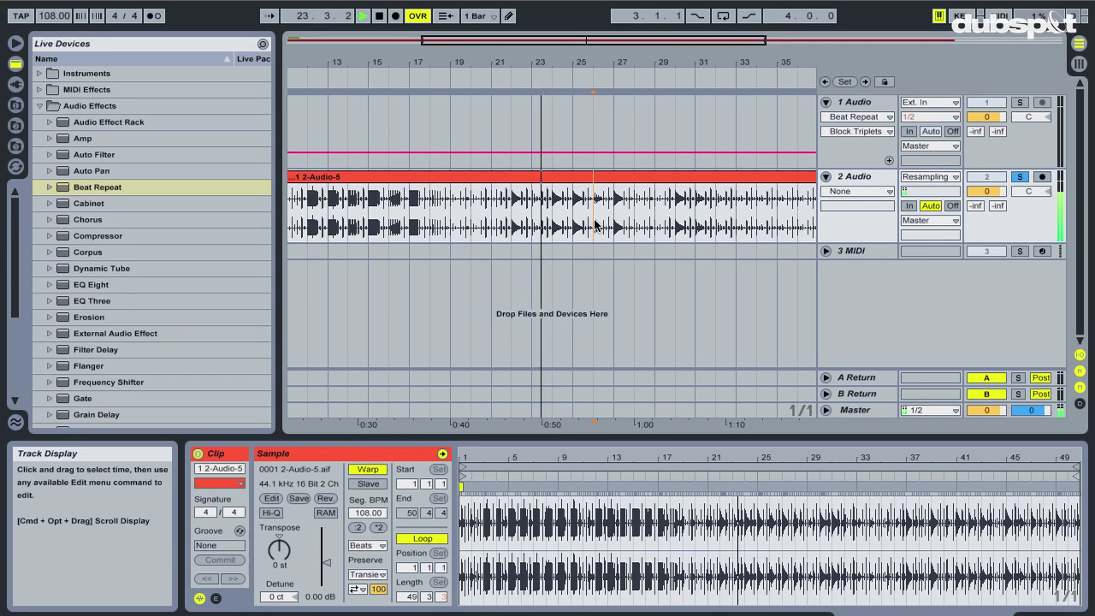
{"action": "key", "text": "space"}
{"action": "key", "text": "space"}
{"action": "key", "text": "space"}
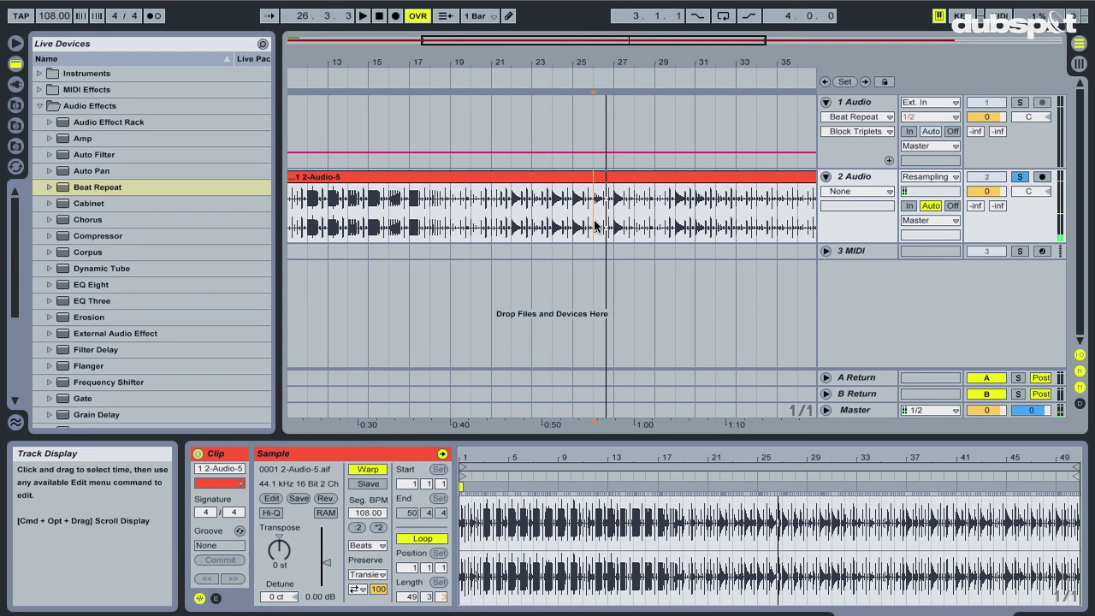
{"action": "mouse_move", "coordinate": [605, 62]}
{"action": "left_mouse_down"}
{"action": "mouse_move", "coordinate": [606, 115]}
{"action": "mouse_move", "coordinate": [607, 66]}
{"action": "left_mouse_up"}
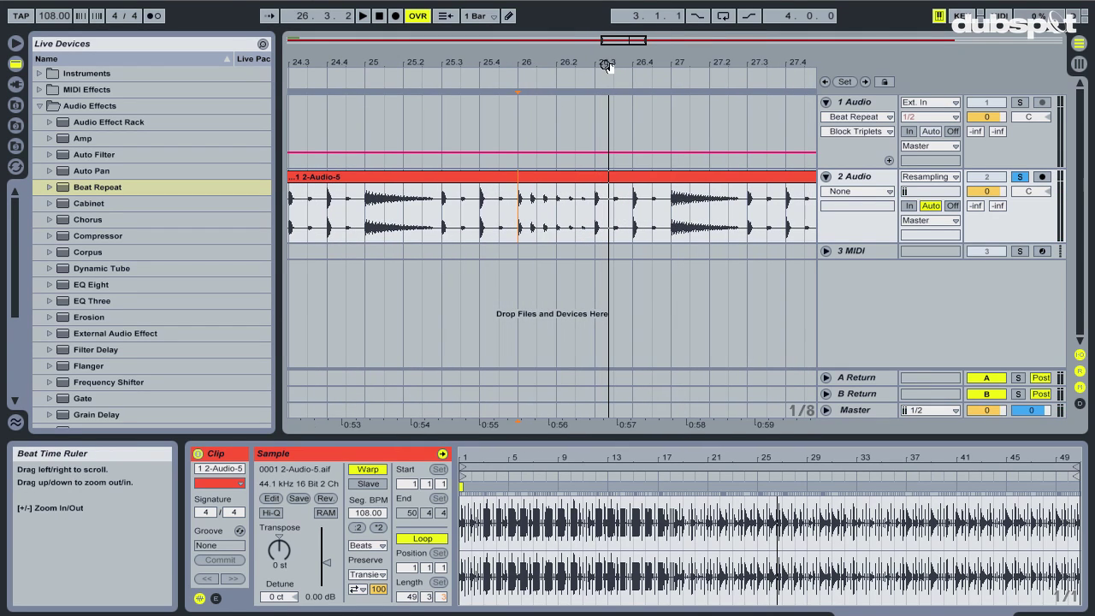
Step: Remove the bar 26–27 section, then delete the clips on both sides of the gap
{"action": "left_click", "coordinate": [668, 220], "text": "shift"}
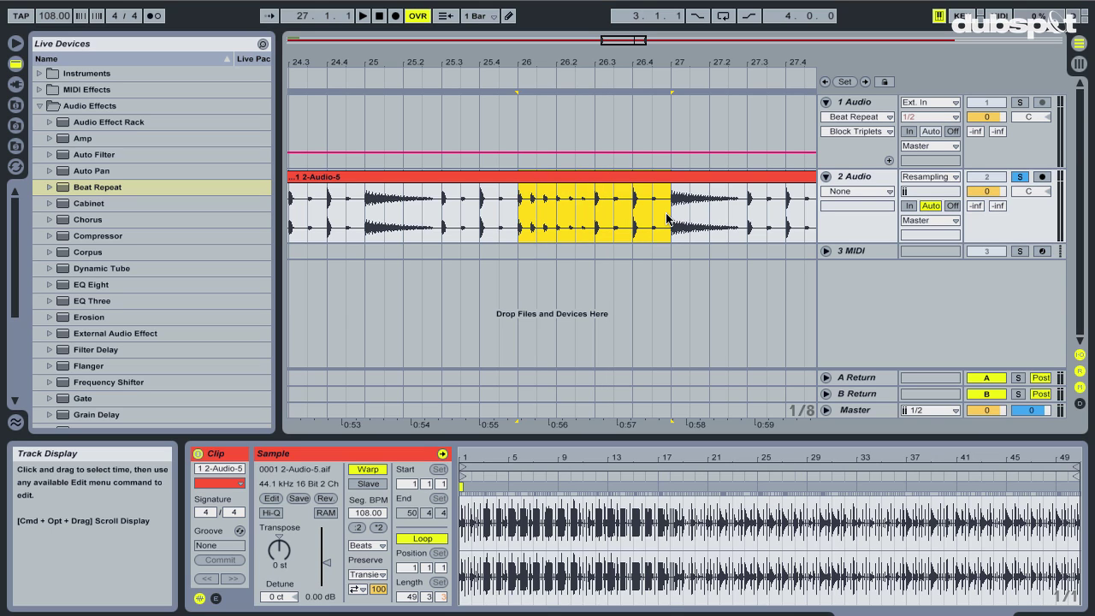
{"action": "key", "text": "Delete"}
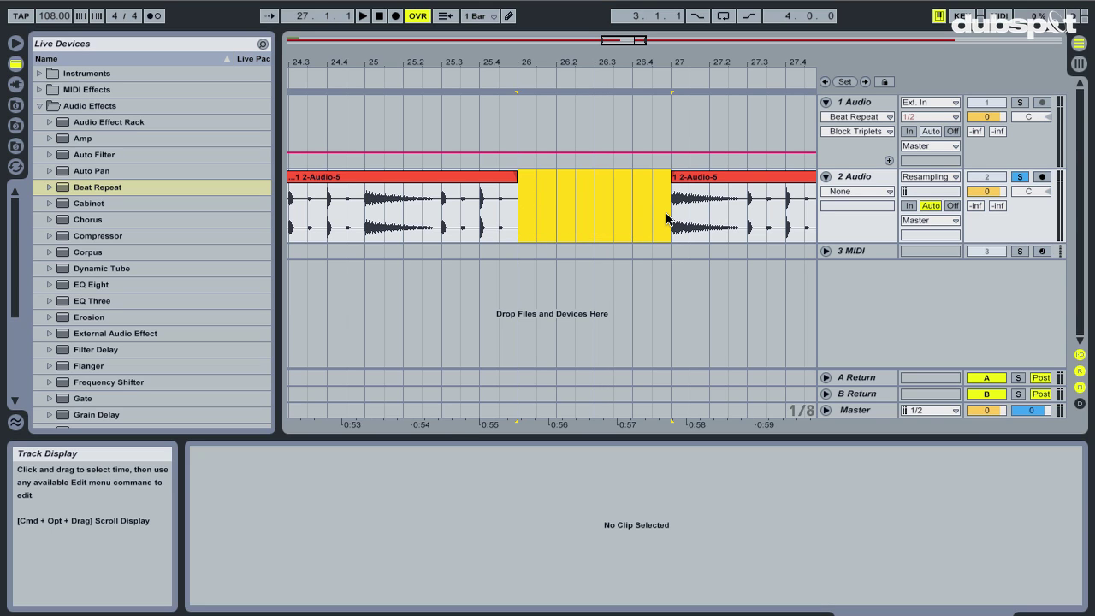
{"action": "left_click", "coordinate": [694, 176]}
{"action": "key", "text": "Delete"}
{"action": "left_click", "coordinate": [426, 176]}
{"action": "key", "text": "Delete"}
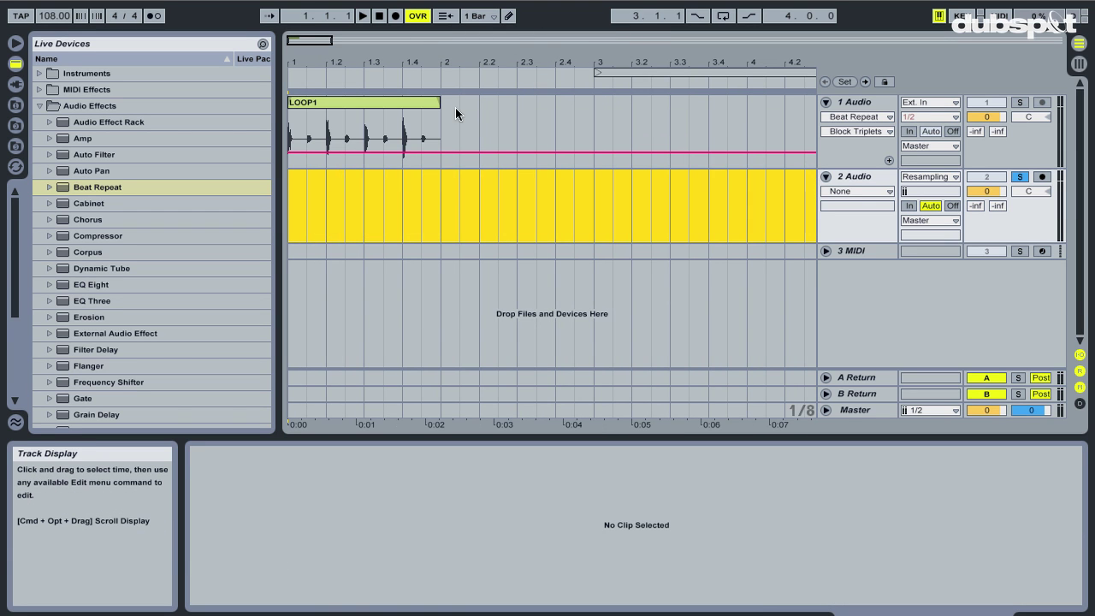
Step: Paste the 2-Audio-5 fill at bar 2 after LOOP1, audition it, and select both clips
{"action": "left_click", "coordinate": [441, 130]}
{"action": "key", "text": "ctrl+v"}
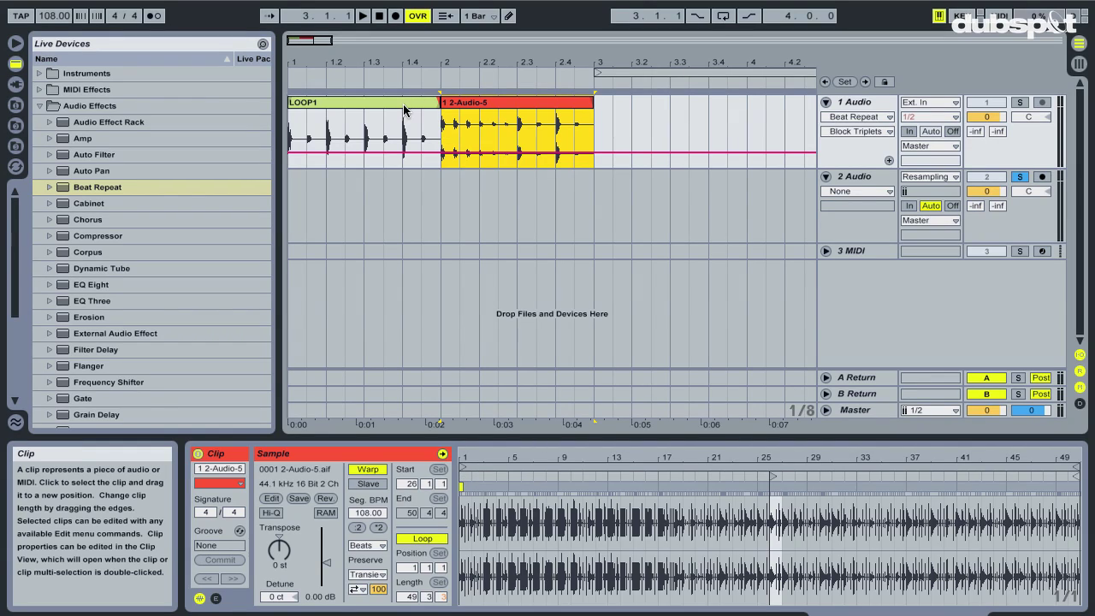
{"action": "left_click", "coordinate": [403, 105]}
{"action": "key", "text": "space"}
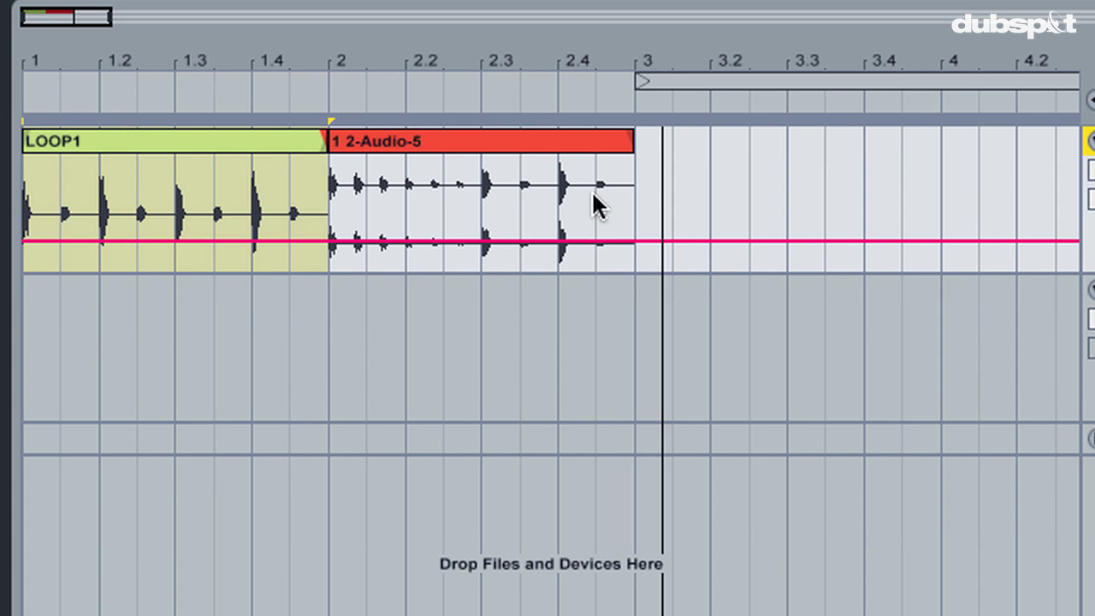
{"action": "left_click", "coordinate": [511, 142]}
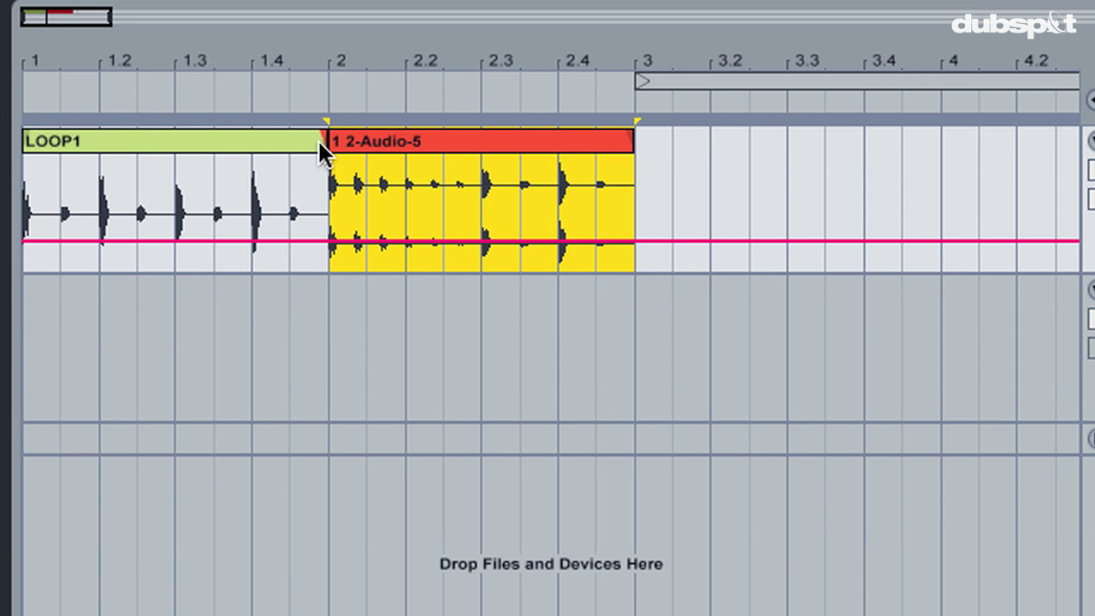
{"action": "left_click", "coordinate": [274, 144], "text": "shift"}
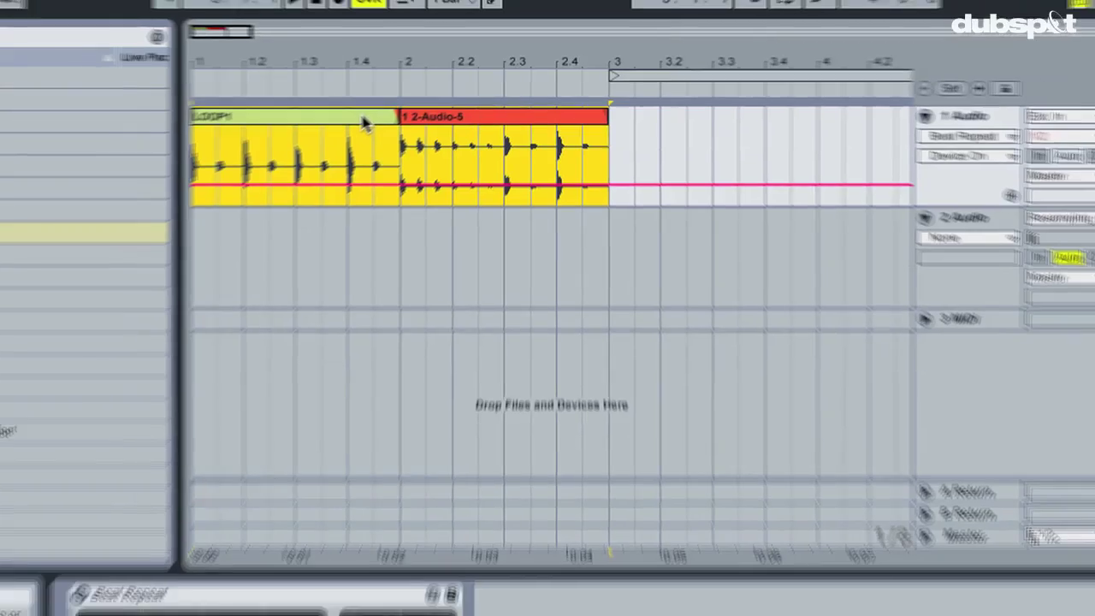
Step: Duplicate the LOOP1-plus-fill pair three times through bar 9 and play from bar 1
{"action": "key", "text": "ctrl+d"}
{"action": "left_click_drag", "start_coordinate": [387, 62], "coordinate": [363, 57]}
{"action": "key", "text": "ctrl+d"}
{"action": "key", "text": "ctrl+d"}
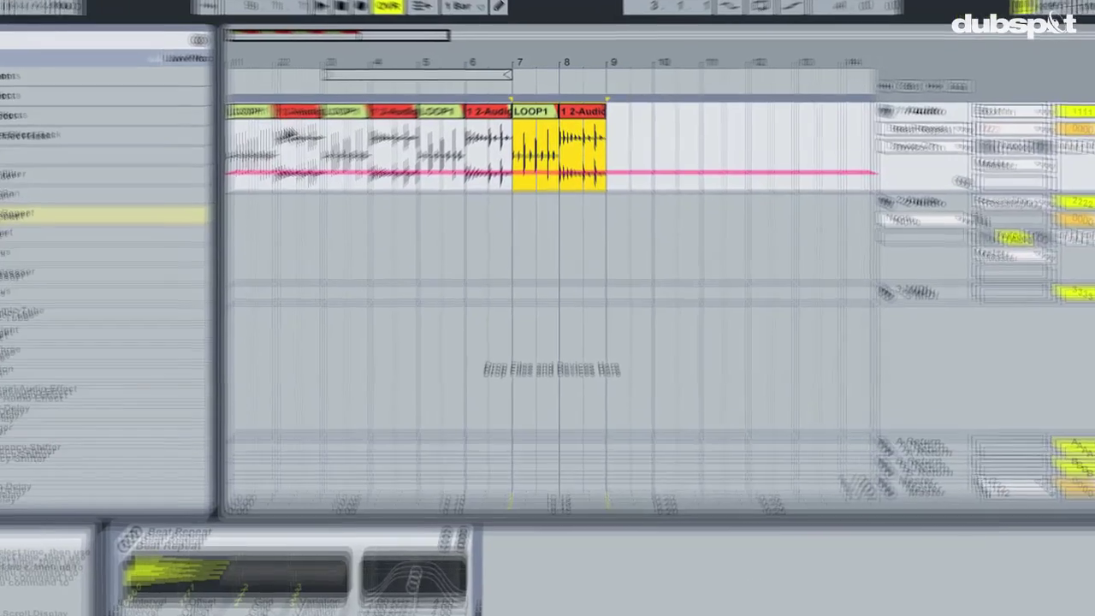
{"action": "left_click", "coordinate": [301, 102]}
{"action": "key", "text": "space"}
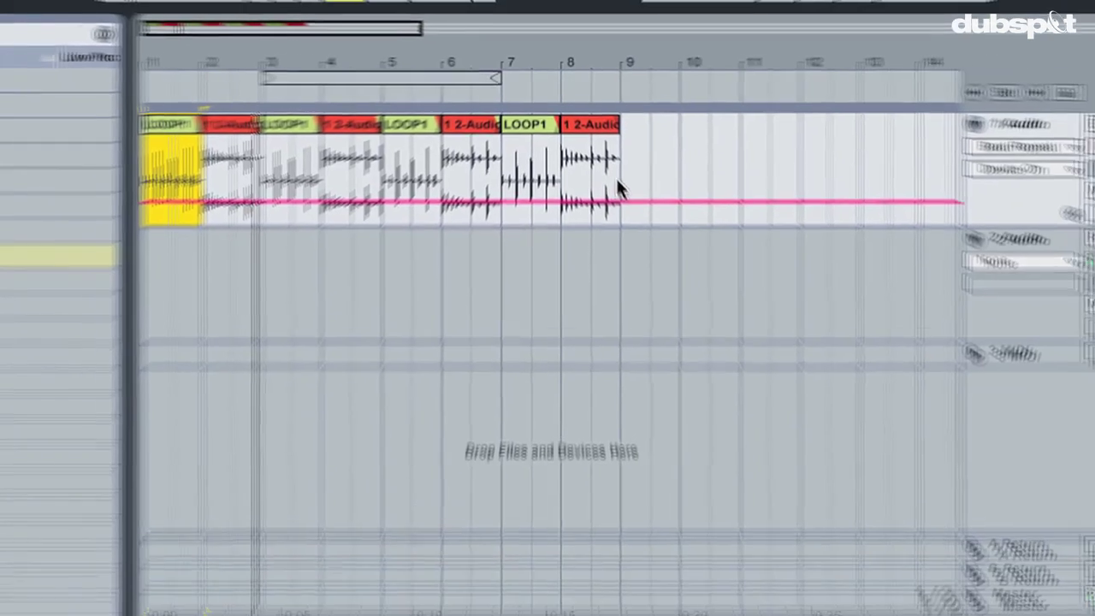
Step: Show the 2-Audio-5 clip's sample details in Session view
{"action": "key", "text": "Tab"}
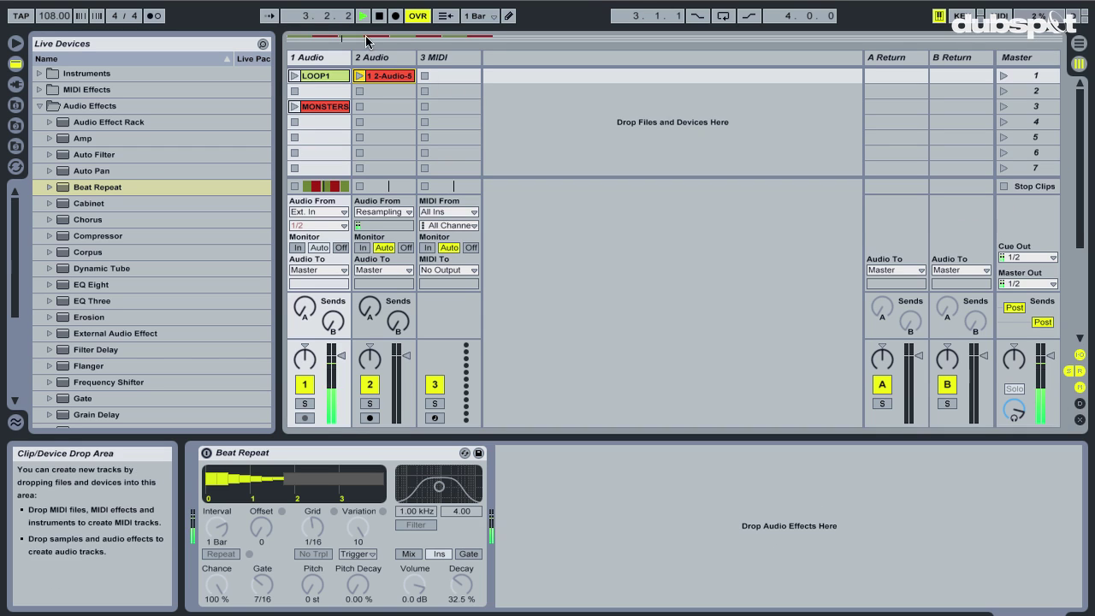
{"action": "left_click", "coordinate": [381, 77]}
{"action": "double_click", "coordinate": [381, 77]}
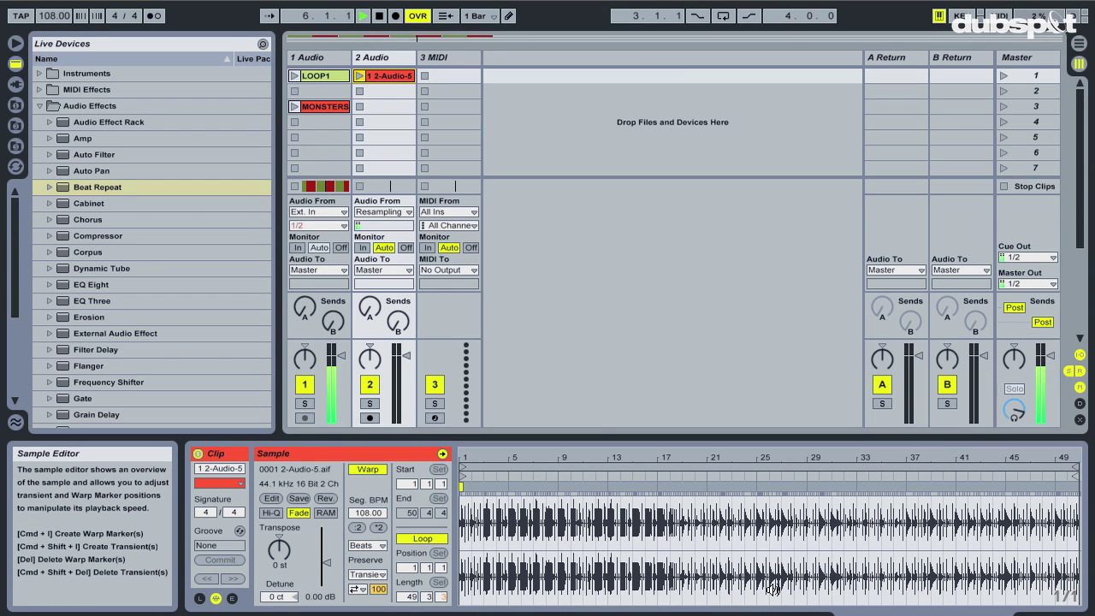
Step: Stop playback in Arrangement with the insert marker at bar 9, then return to Session view
{"action": "key", "text": "Tab"}
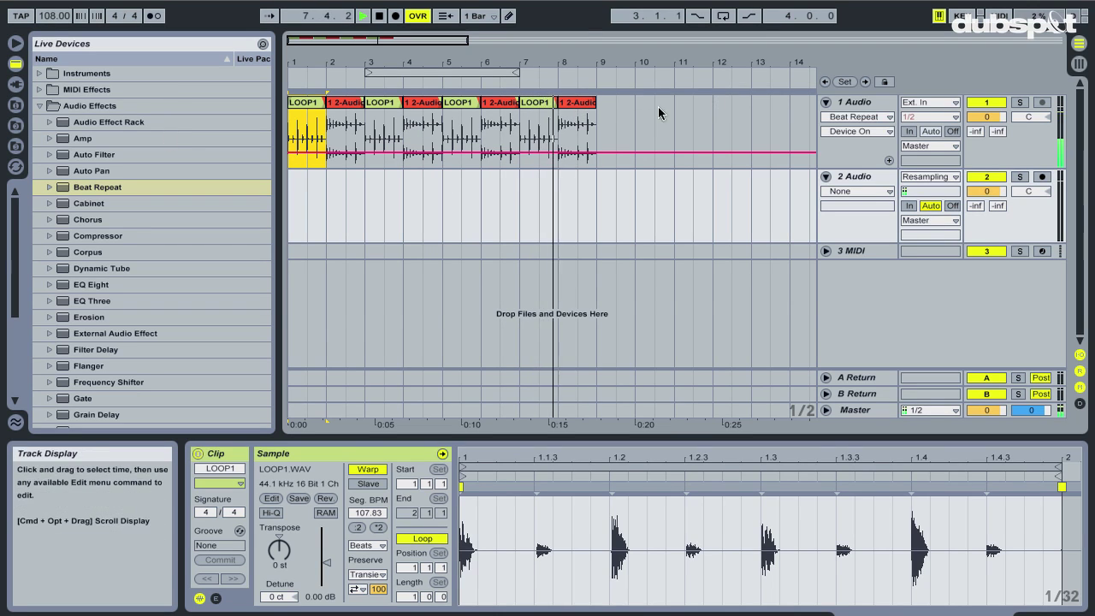
{"action": "key", "text": "space"}
{"action": "left_click", "coordinate": [619, 116]}
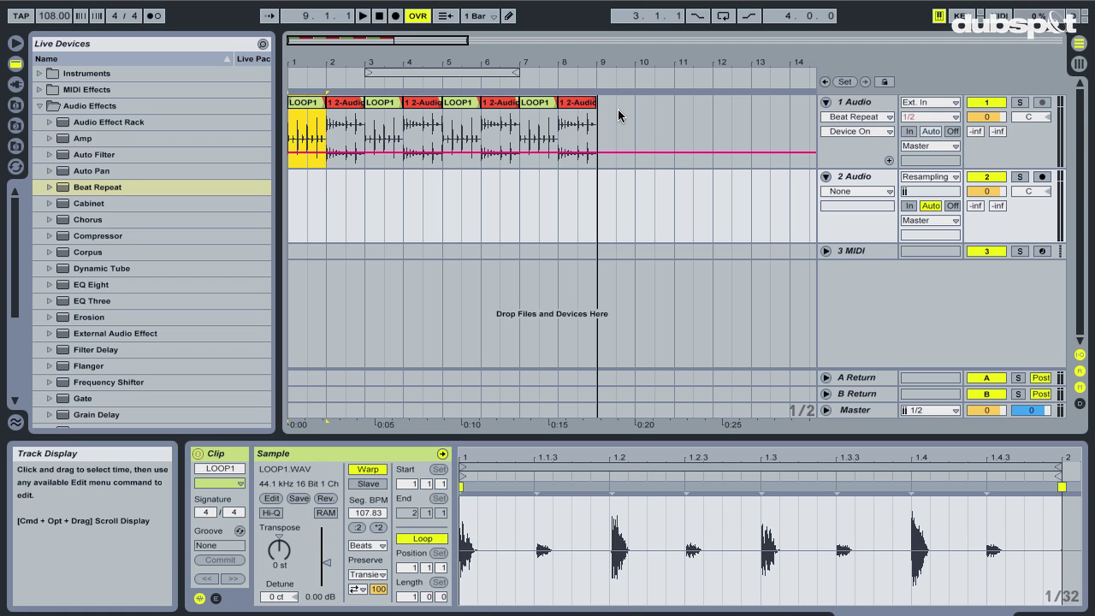
{"action": "key", "text": "Tab"}
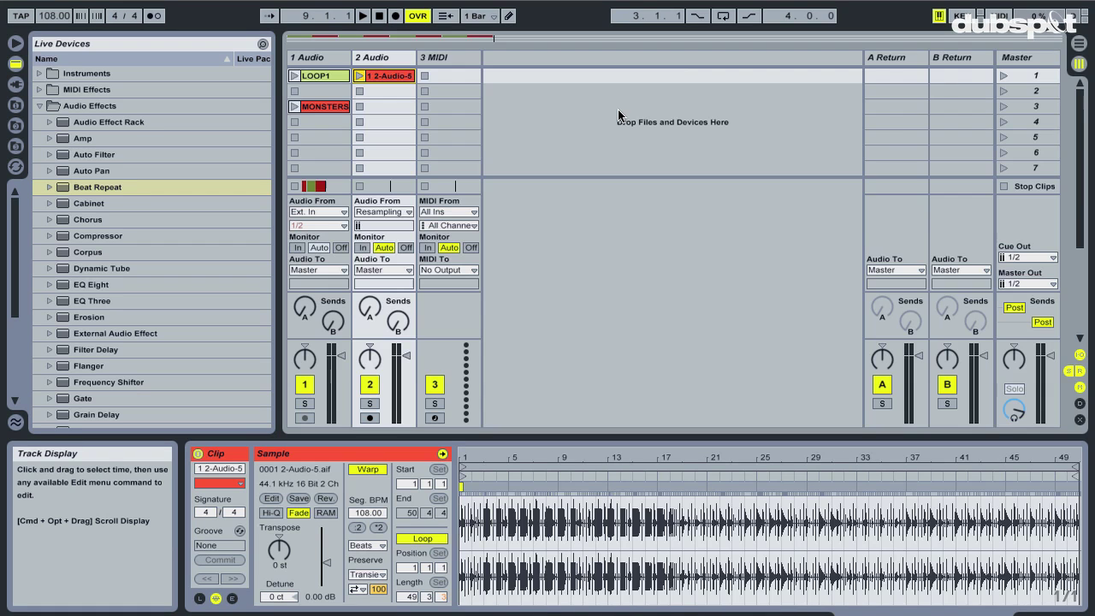
Step: Turn on track 1's Beat Repeat, select MONSTERS, and name scene 3 '70bpm'
{"action": "double_click", "coordinate": [325, 56]}
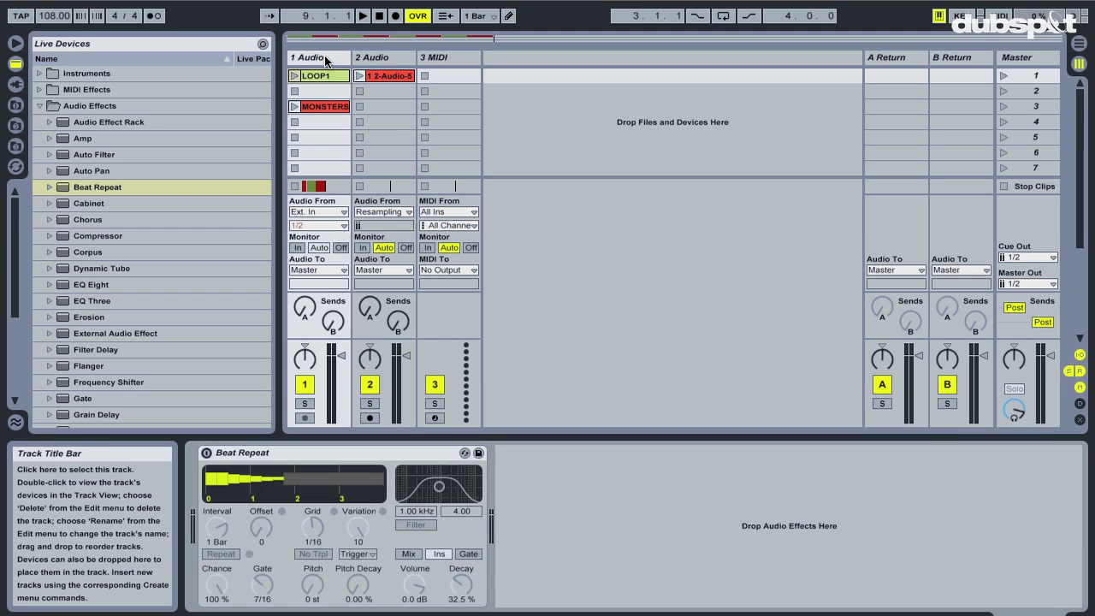
{"action": "left_click", "coordinate": [206, 453]}
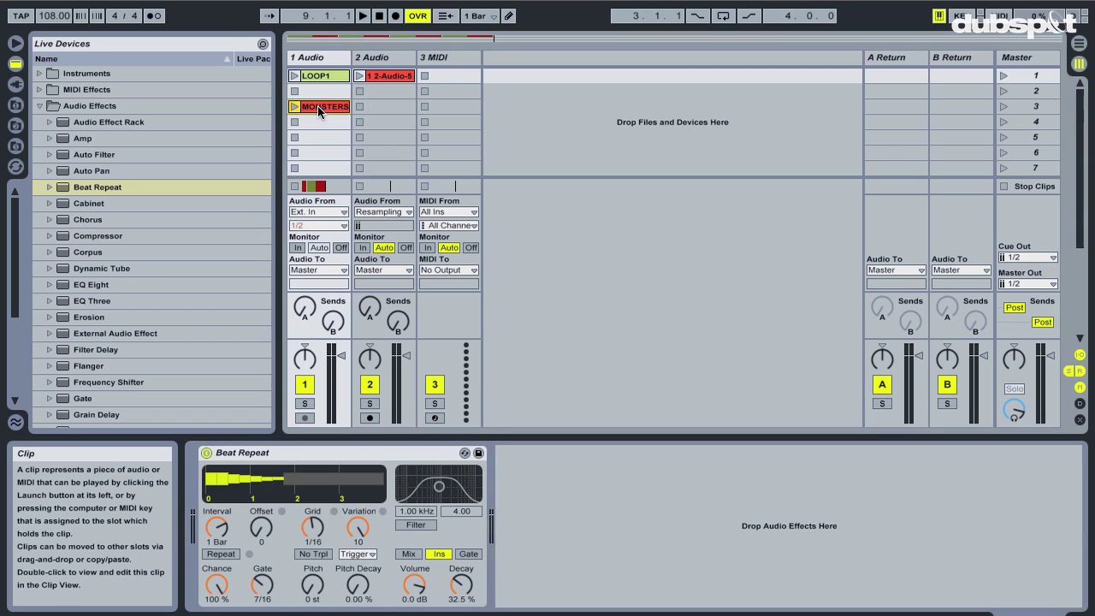
{"action": "left_click", "coordinate": [319, 107]}
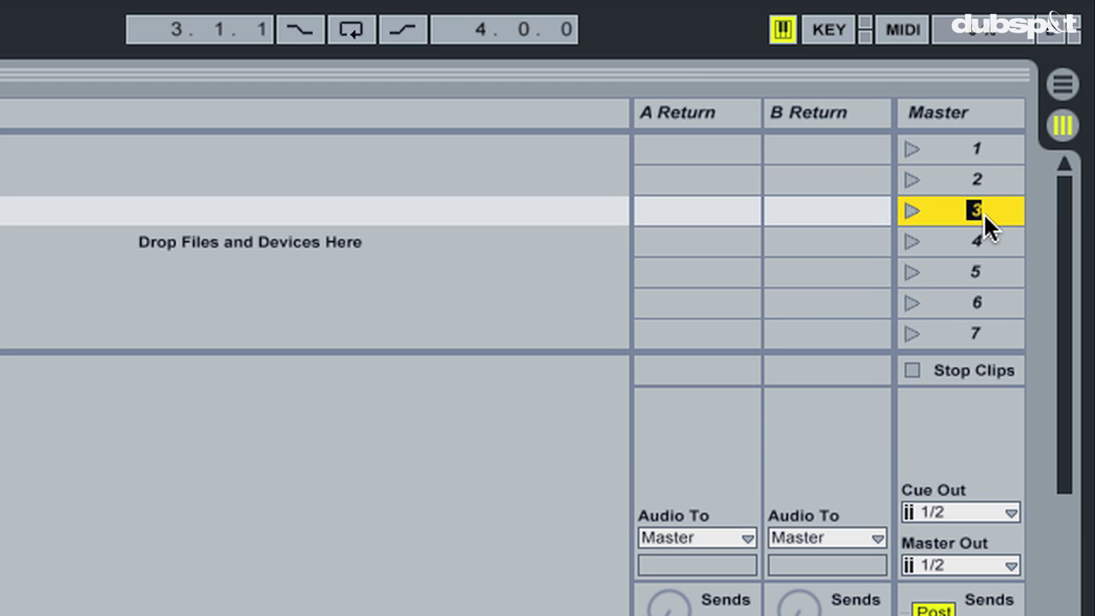
{"action": "type", "text": "pm"}
{"action": "key", "text": "Return"}
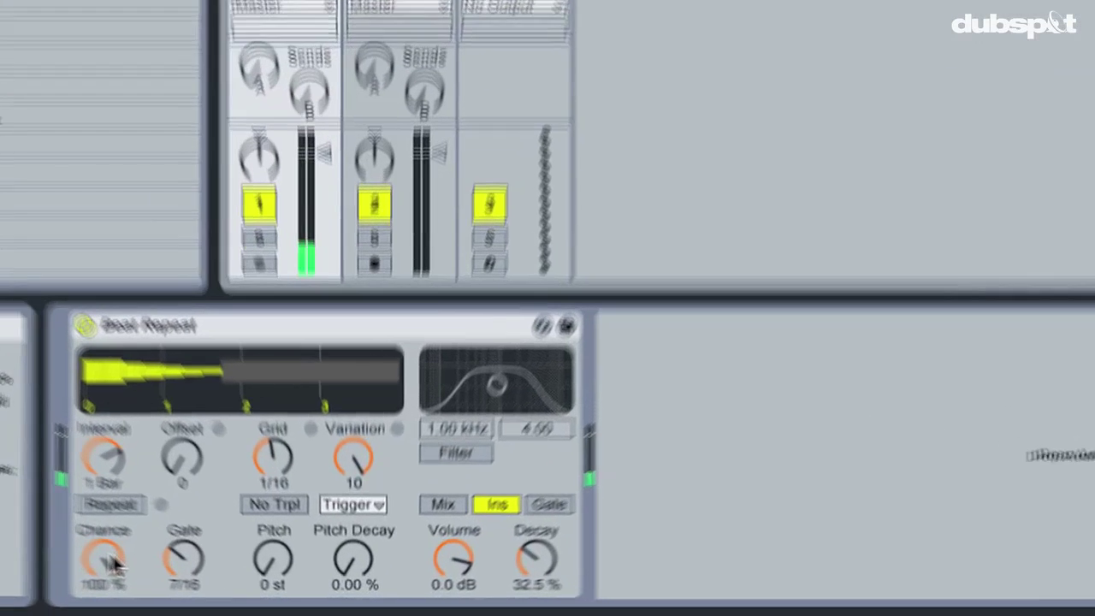
Step: Turn Beat Repeat's Chance down to 0.00 % and Variation from 10 to 0
{"action": "left_click_drag", "start_coordinate": [113, 565], "coordinate": [109, 597]}
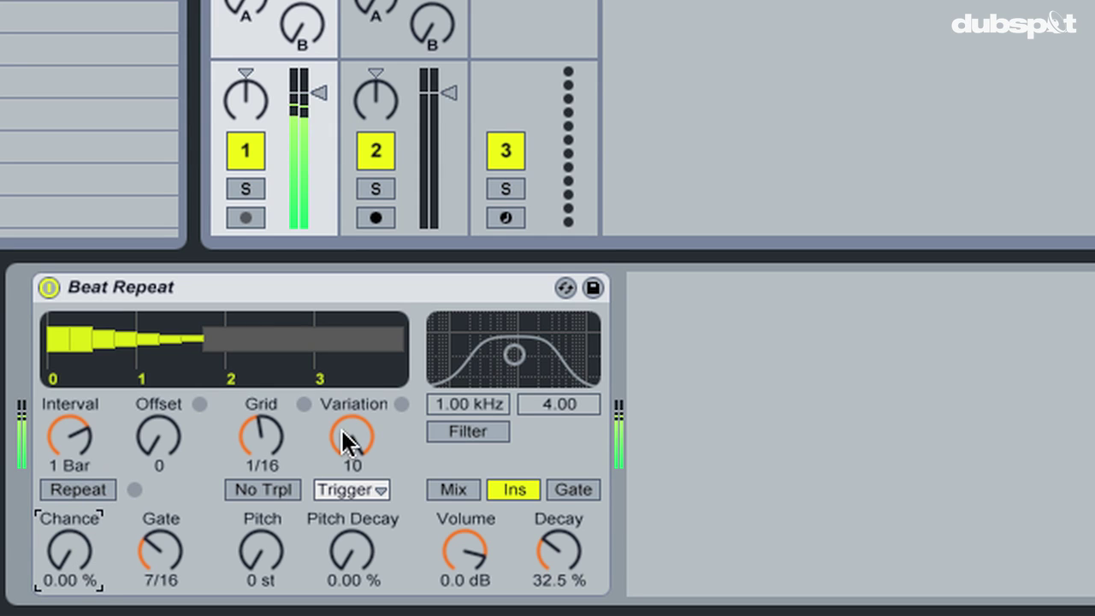
{"action": "left_click_drag", "start_coordinate": [346, 441], "coordinate": [346, 496]}
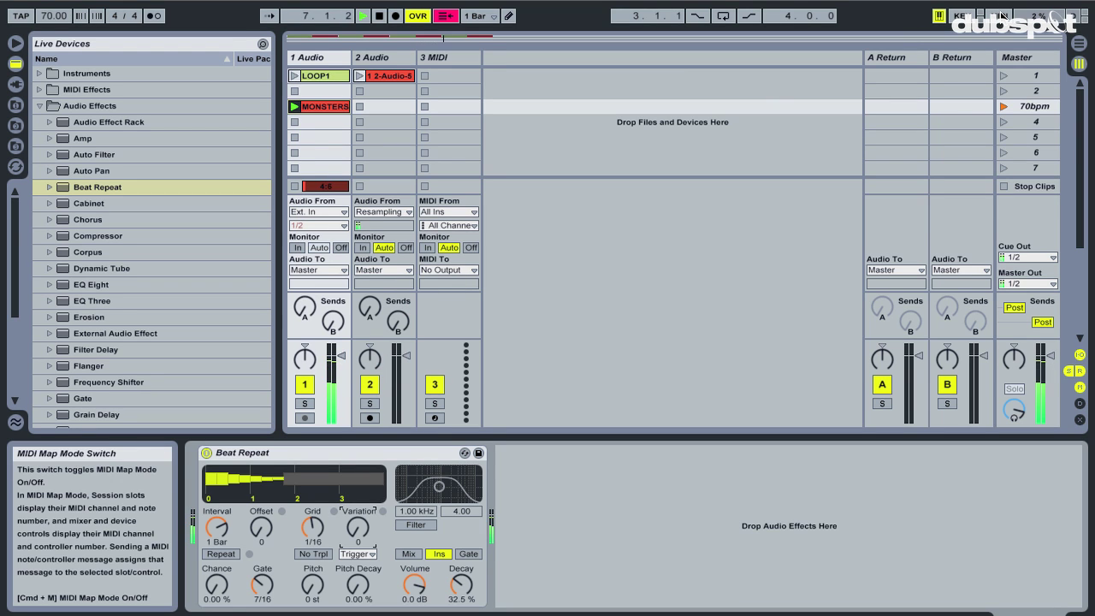
Step: In MIDI Map Mode, map Repeat to note C2 and Pitch Decay to CC 10
{"action": "key", "text": "super+m"}
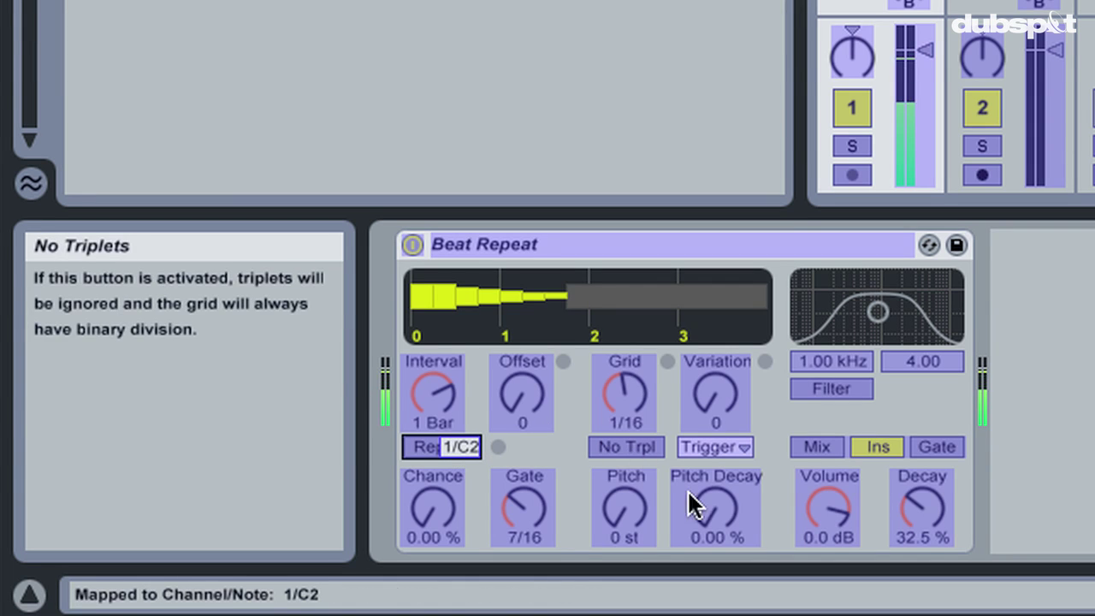
{"action": "left_click", "coordinate": [706, 508]}
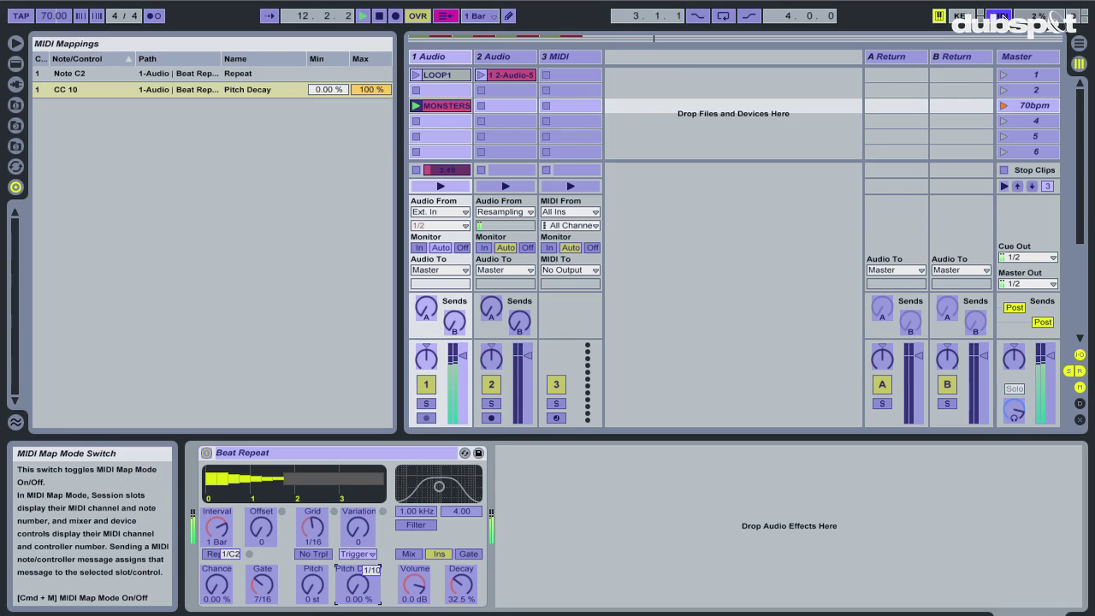
Step: Exit MIDI Map Mode and drag Beat Repeat's Decay from 32.5 % to 0.00 %
{"action": "left_click", "coordinate": [1000, 16]}
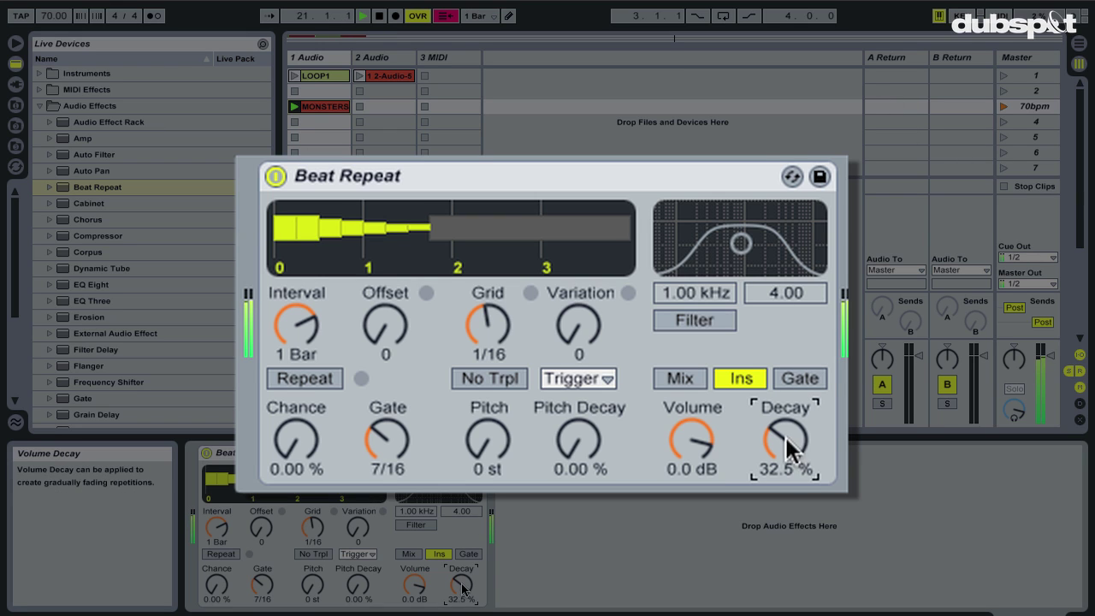
{"action": "left_click_drag", "start_coordinate": [785, 435], "coordinate": [783, 466]}
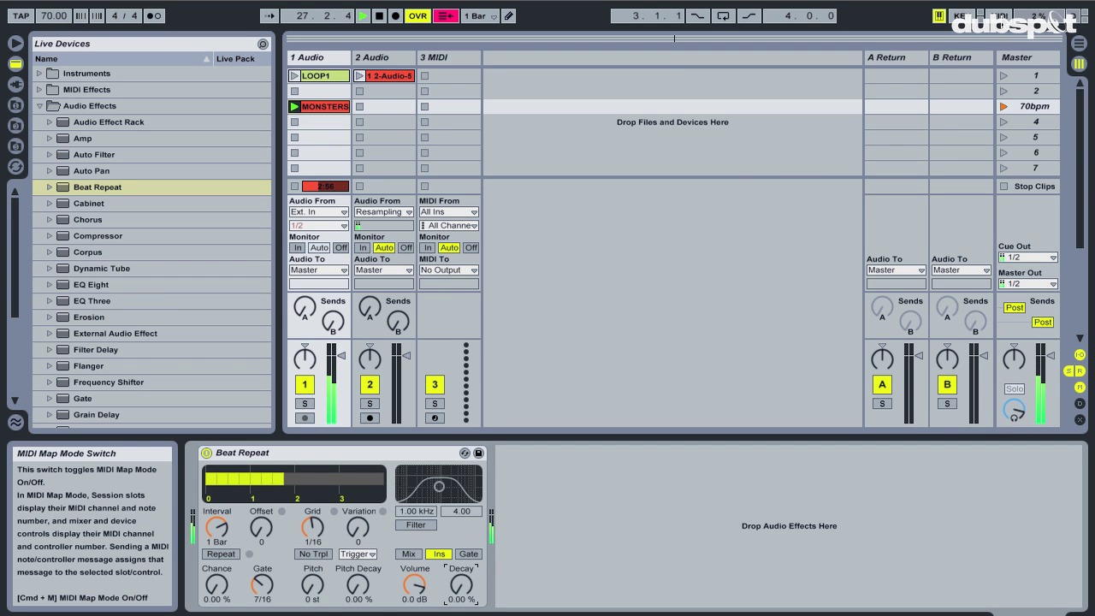
Step: Map Beat Repeat's Grid to CC 7 with its range set from 1/32 to 1/4
{"action": "left_click", "coordinate": [993, 17]}
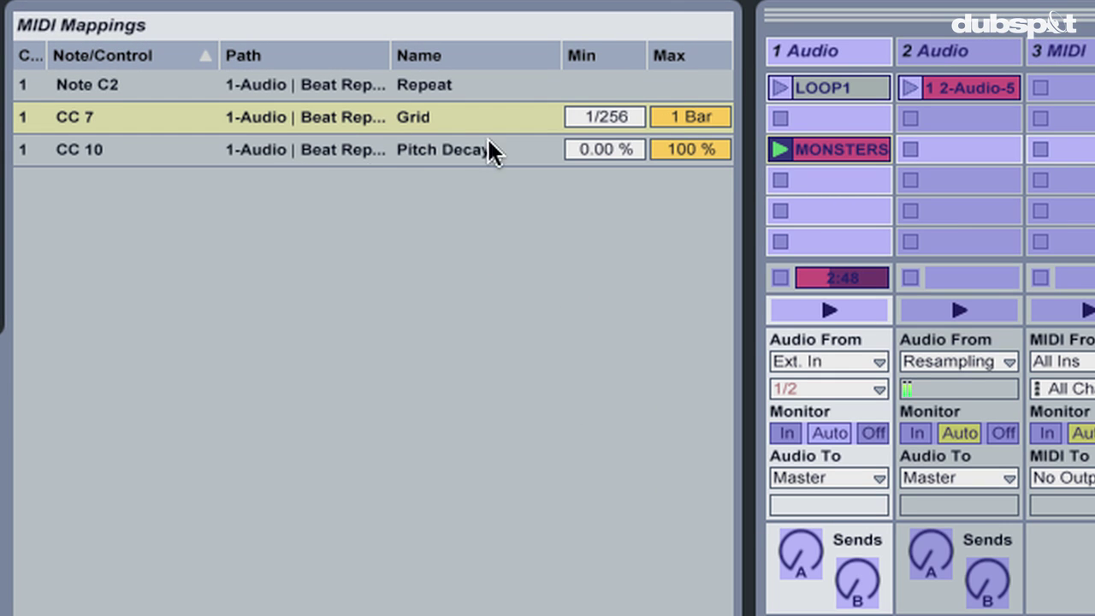
{"action": "left_click", "coordinate": [611, 118]}
{"action": "mouse_move", "coordinate": [611, 118]}
{"action": "left_mouse_down"}
{"action": "mouse_move", "coordinate": [684, 120]}
{"action": "mouse_move", "coordinate": [655, 136]}
{"action": "mouse_move", "coordinate": [627, 126]}
{"action": "left_mouse_up"}
{"action": "scroll", "coordinate": [626, 127], "scroll_direction": "up", "scroll_amount": 3}
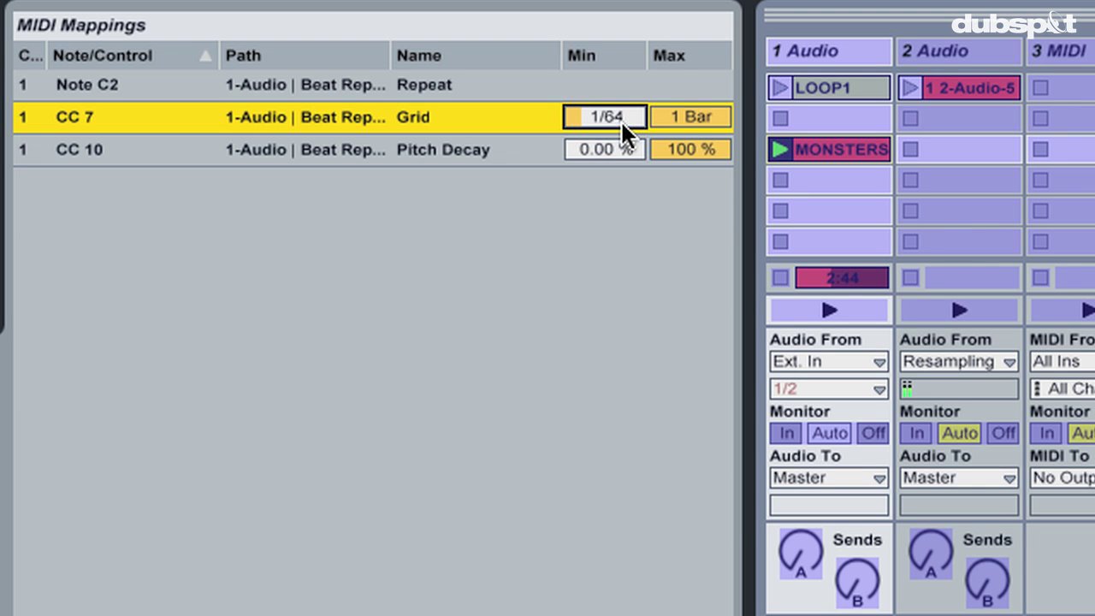
{"action": "left_click", "coordinate": [682, 118]}
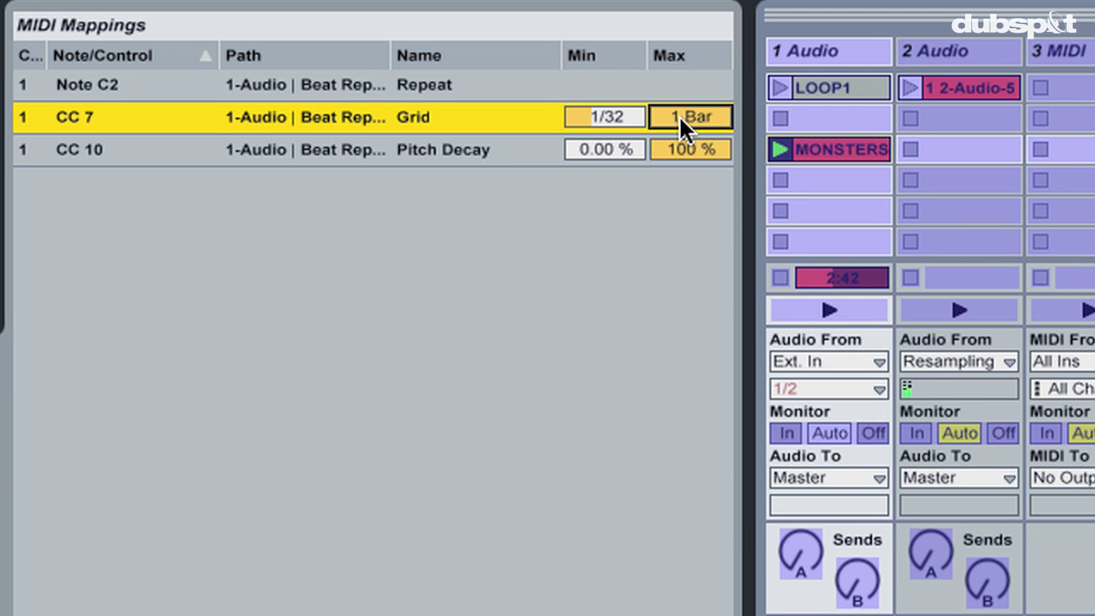
{"action": "scroll", "coordinate": [683, 122], "scroll_direction": "down", "scroll_amount": 1}
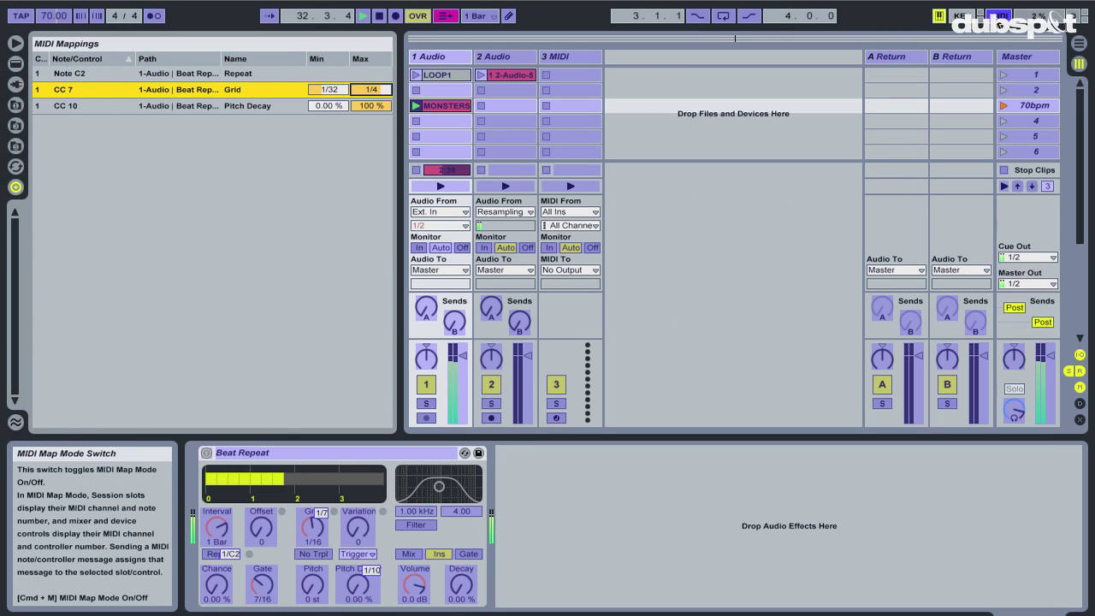
Step: Turn MIDI Map Mode off, leaving Beat Repeat's Grid at 1/8
{"action": "left_click", "coordinate": [1000, 16]}
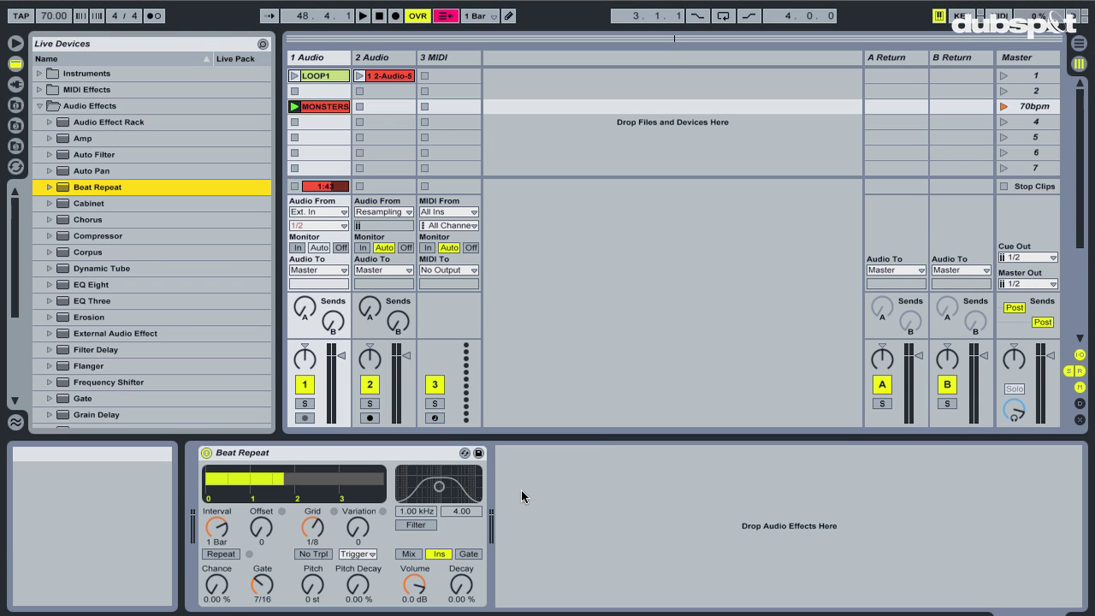
Step: Start playback to perform Beat Repeat live with the mapped pad and knobs
{"action": "key", "text": "space"}
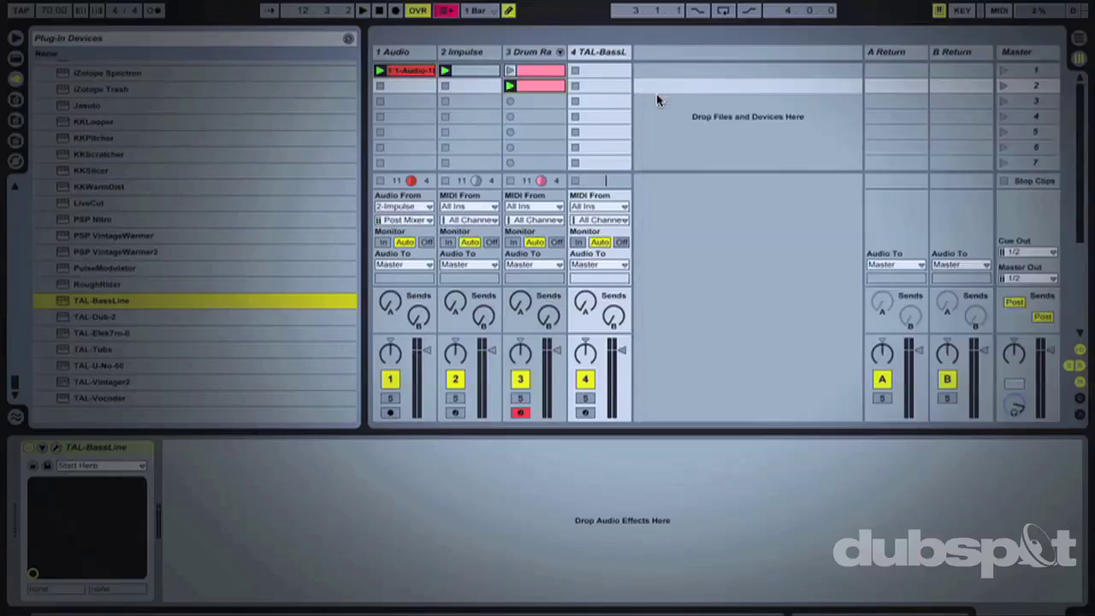
{"action": "left_click", "coordinate": [577, 85]}
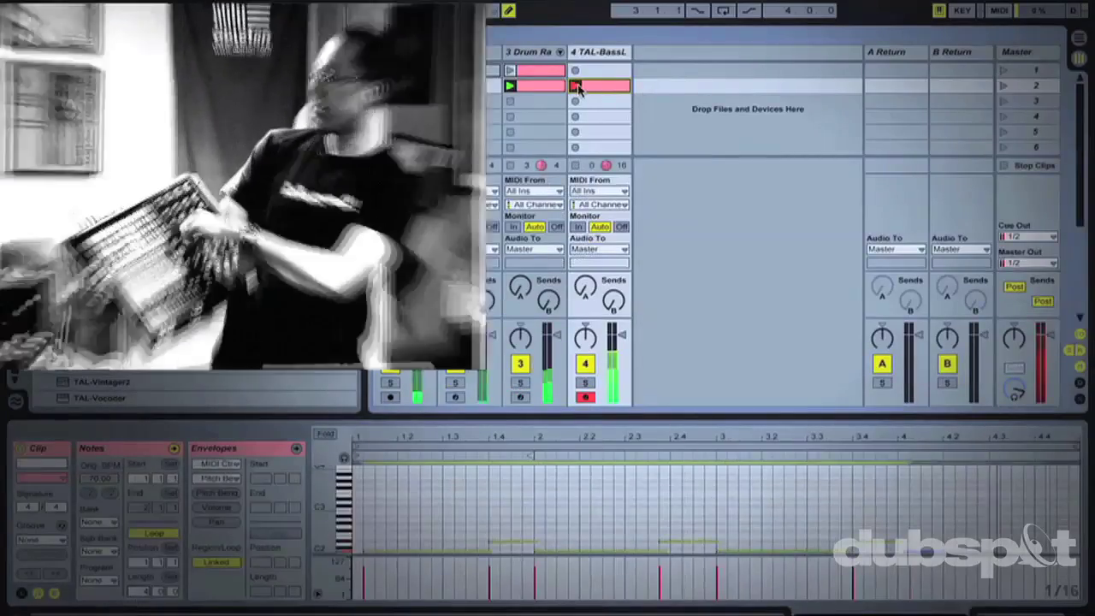